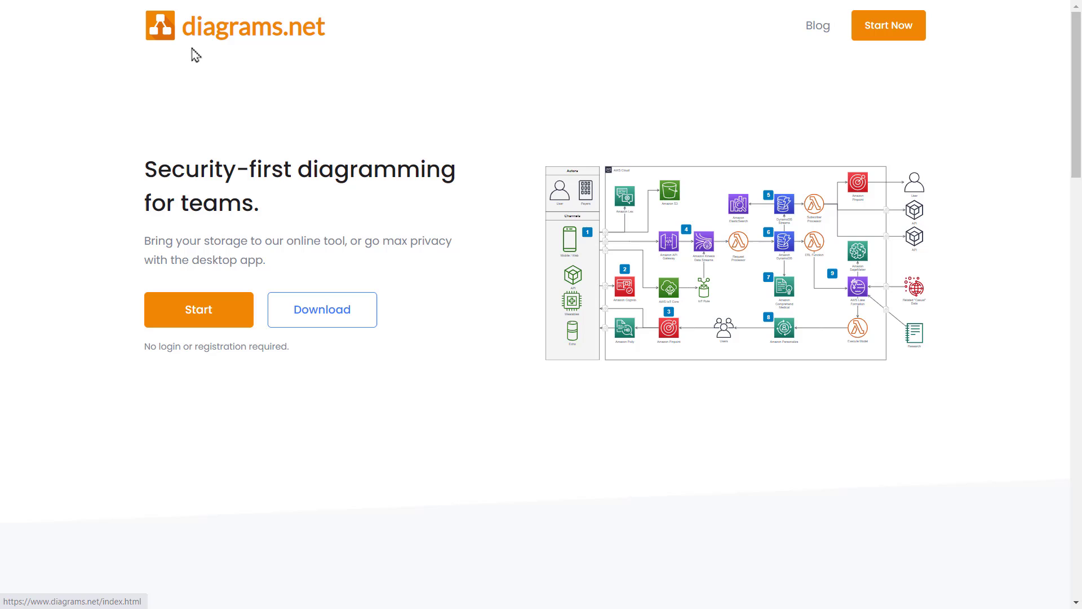
Start a new diagram and browse the Flowchart, Other, Tables, Software, Venn and Wireframes template categories
{"action": "left_click", "coordinate": [221, 320]}
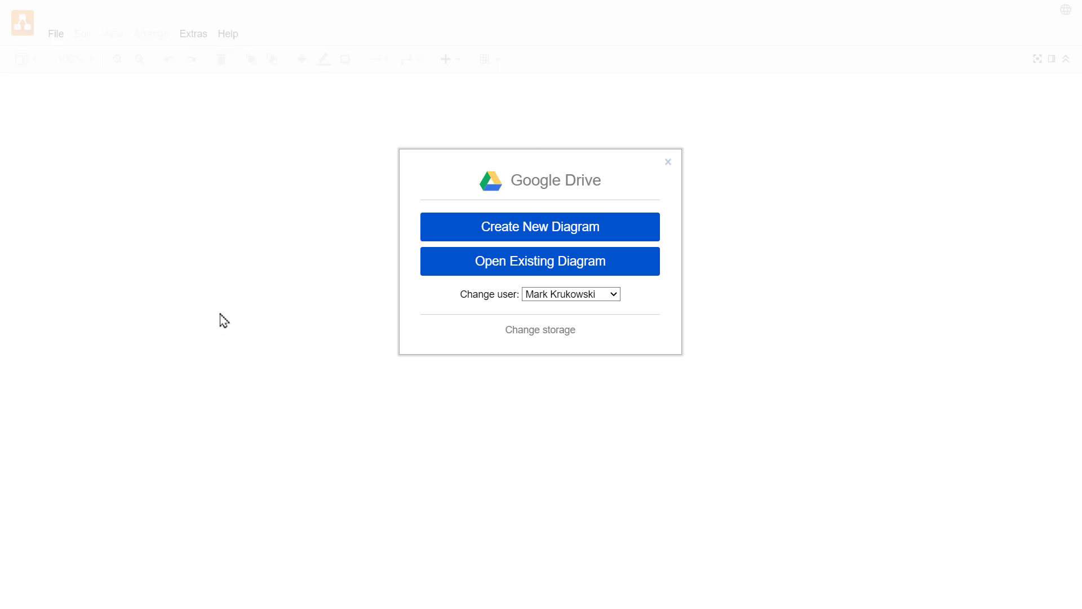
{"action": "left_click", "coordinate": [460, 226]}
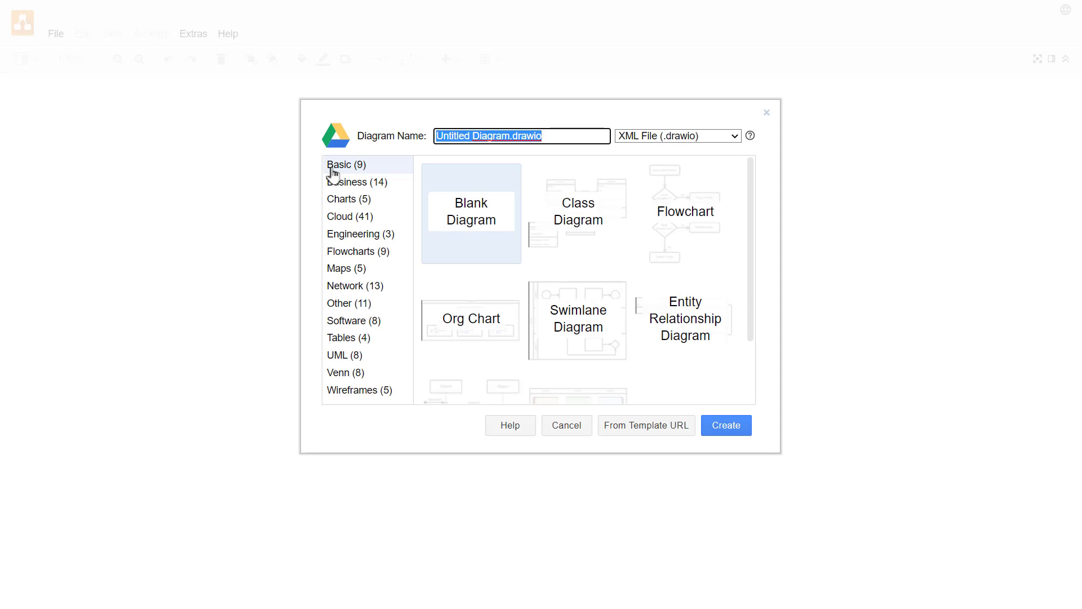
{"action": "left_click", "coordinate": [336, 203]}
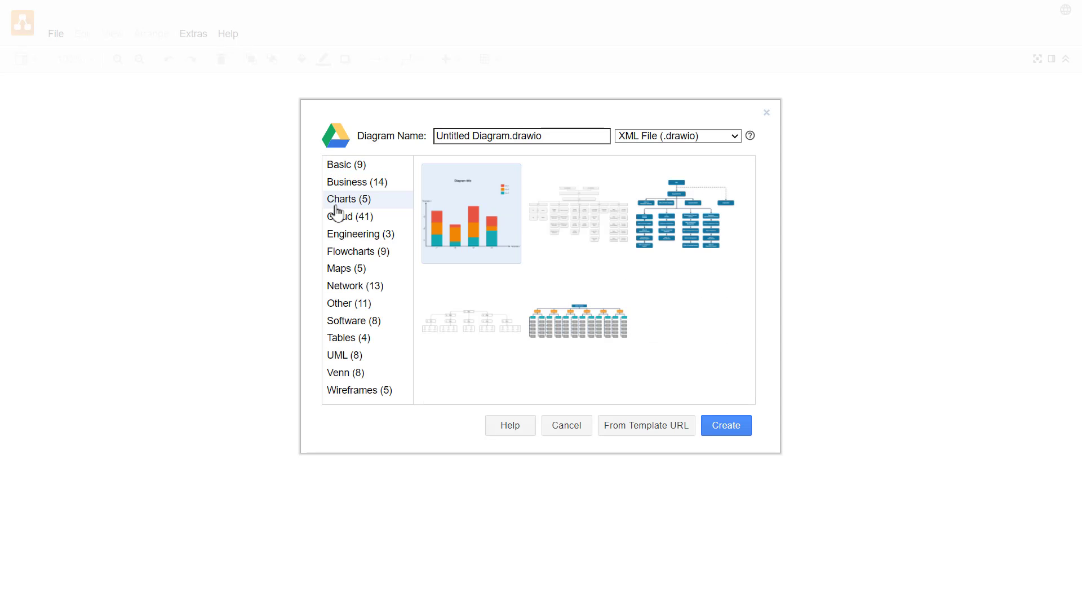
{"action": "left_click", "coordinate": [341, 254]}
{"action": "left_click", "coordinate": [338, 307]}
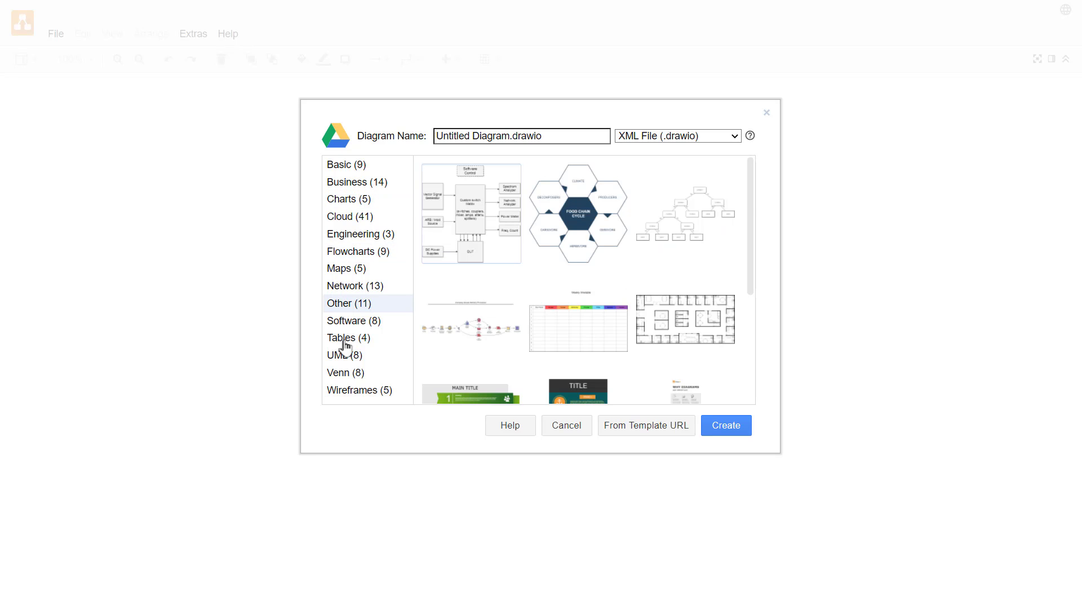
{"action": "left_click", "coordinate": [340, 339]}
{"action": "left_click", "coordinate": [342, 320]}
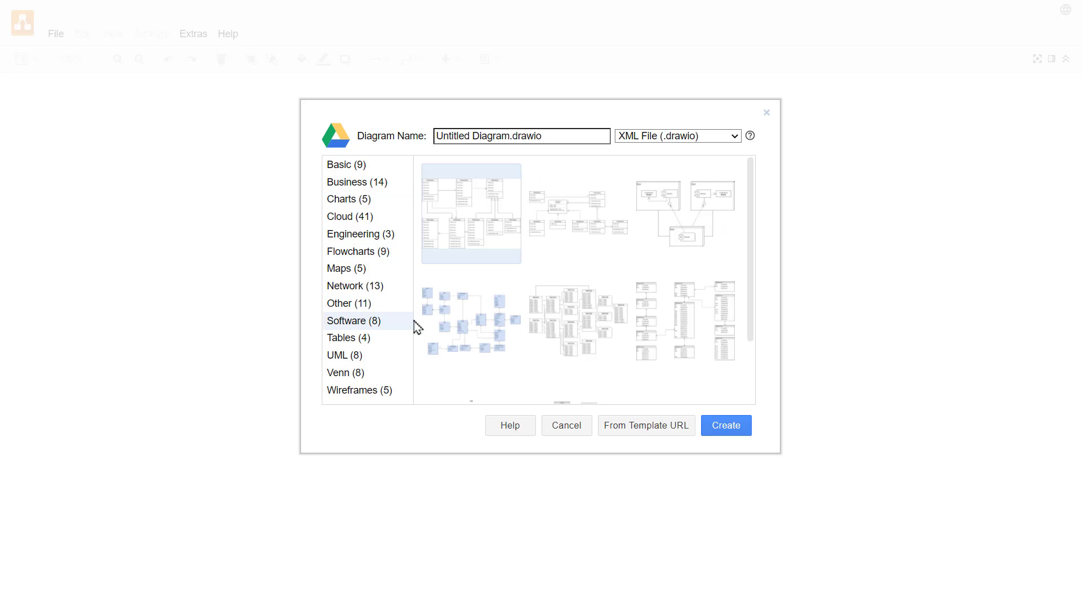
{"action": "left_click", "coordinate": [348, 373]}
{"action": "left_click", "coordinate": [347, 397]}
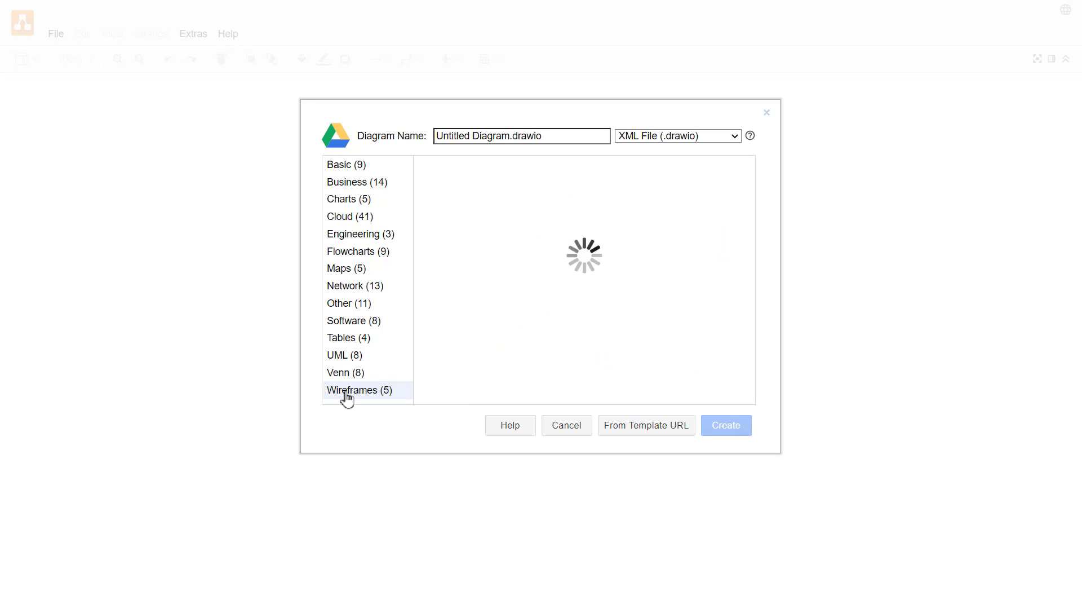
Return to the basic templates and create Blank Diagram as Untitled Diagram.drawio in the root folder
{"action": "left_click", "coordinate": [348, 340]}
{"action": "left_click", "coordinate": [365, 275]}
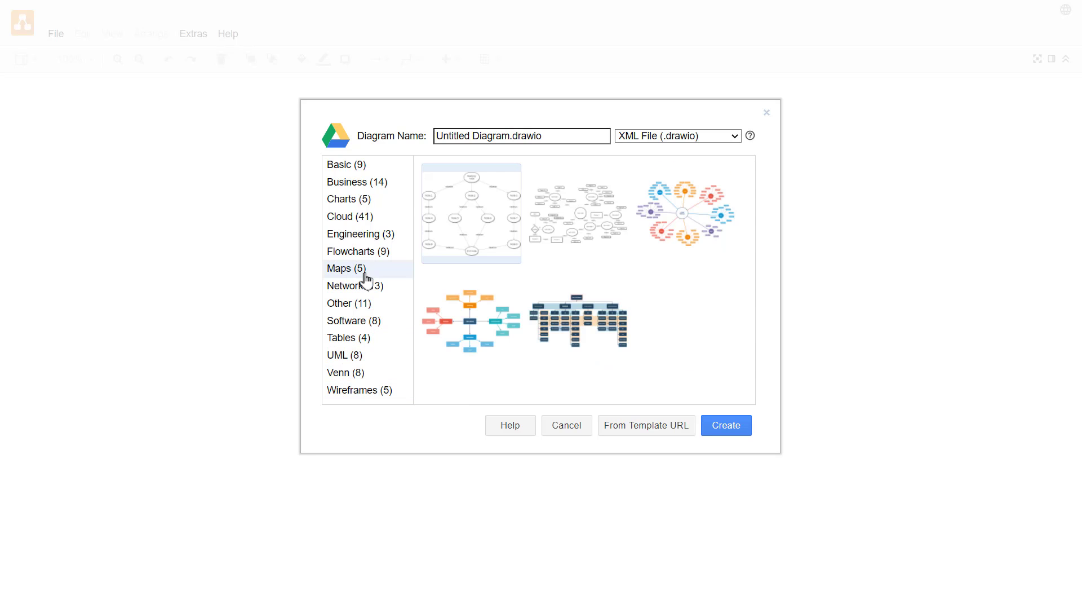
{"action": "left_click", "coordinate": [356, 218]}
{"action": "left_click", "coordinate": [357, 183]}
{"action": "left_click", "coordinate": [357, 165]}
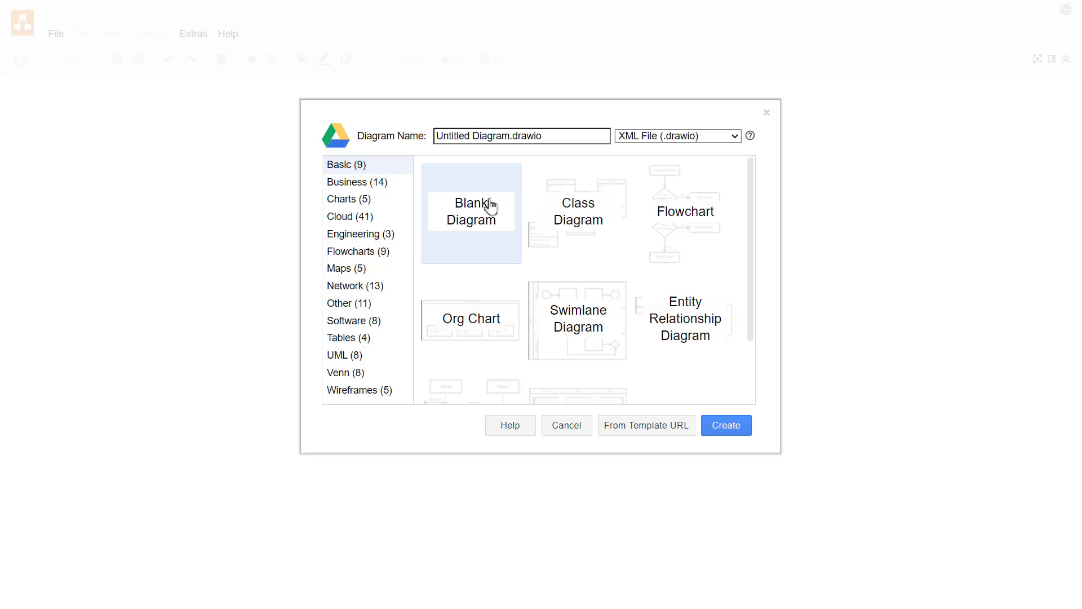
{"action": "left_click", "coordinate": [736, 432]}
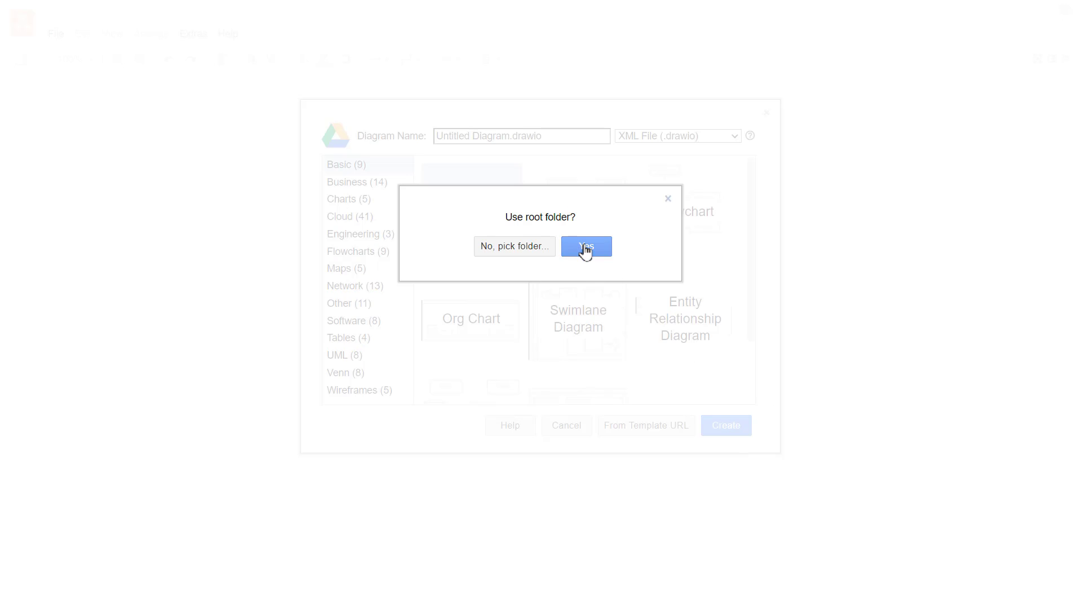
{"action": "left_click", "coordinate": [583, 245]}
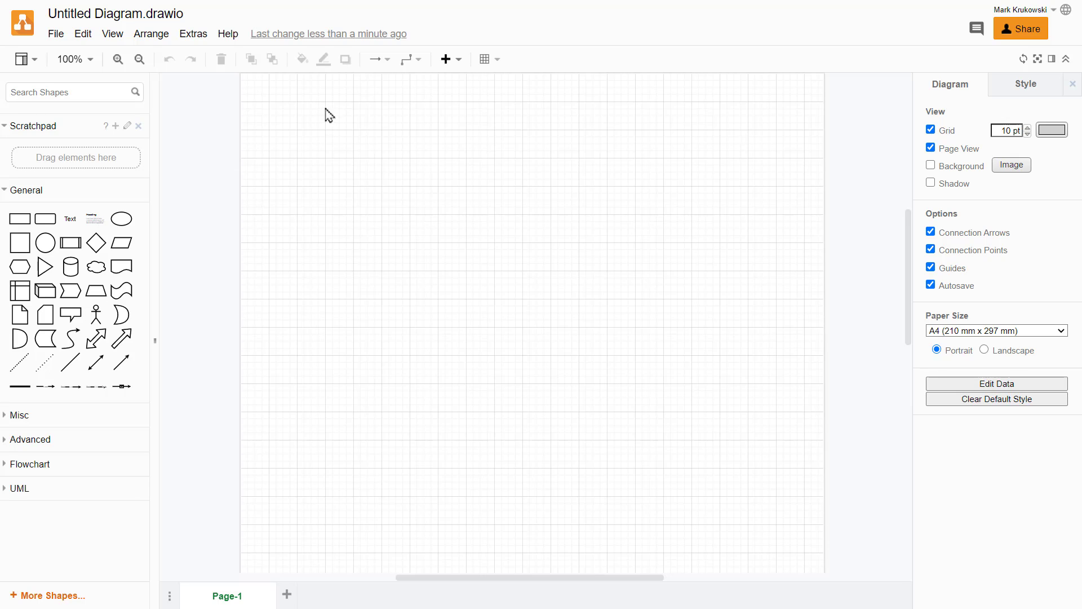
Collapse the General shapes and toggle the Misc and Advanced sidebar sections
{"action": "left_click", "coordinate": [8, 195]}
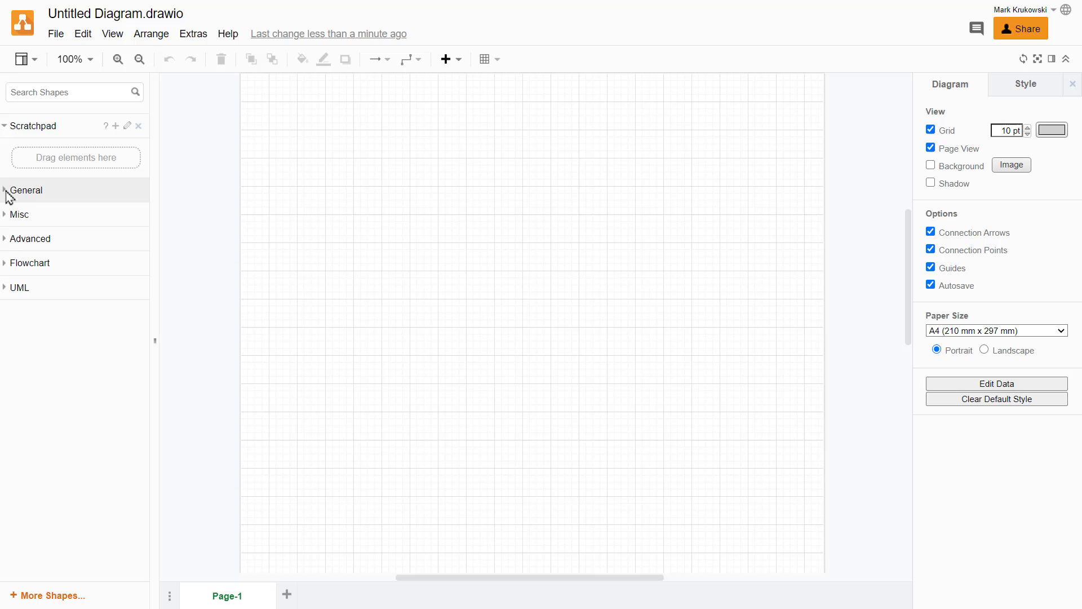
{"action": "left_click", "coordinate": [7, 218]}
{"action": "left_click", "coordinate": [7, 219]}
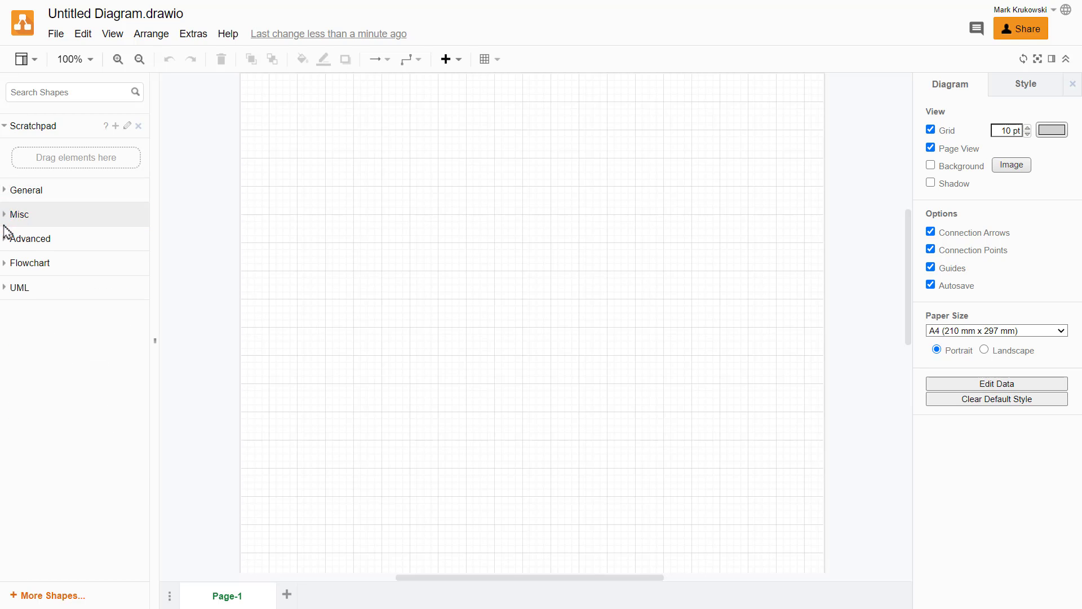
{"action": "left_click", "coordinate": [7, 240]}
Collapse the Advanced section and enable the Electrical shape library through More Shapes
{"action": "left_click", "coordinate": [7, 241]}
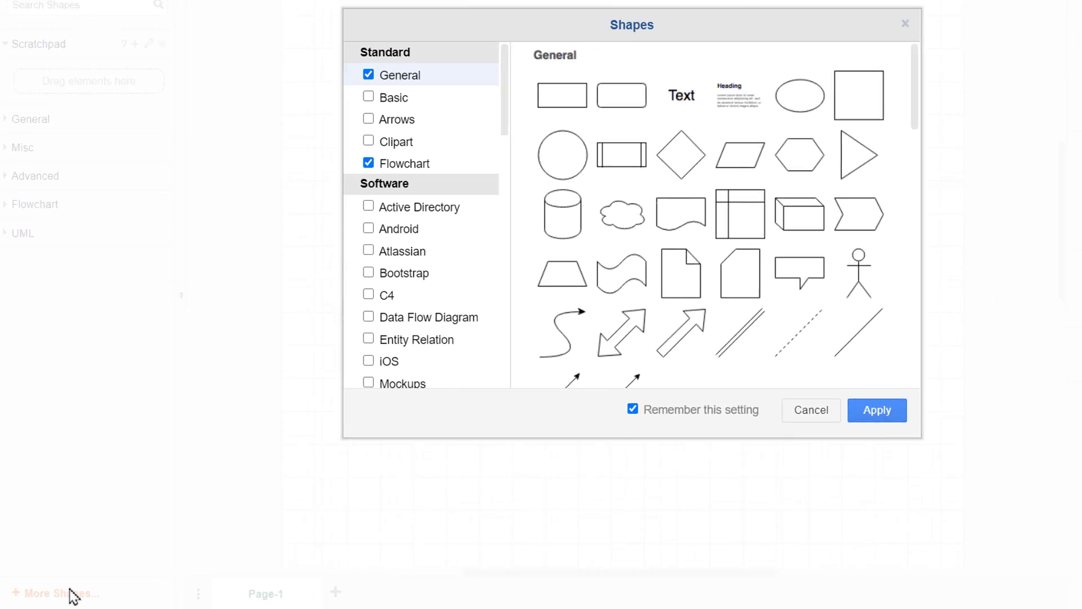
{"action": "mouse_move", "coordinate": [362, 179]}
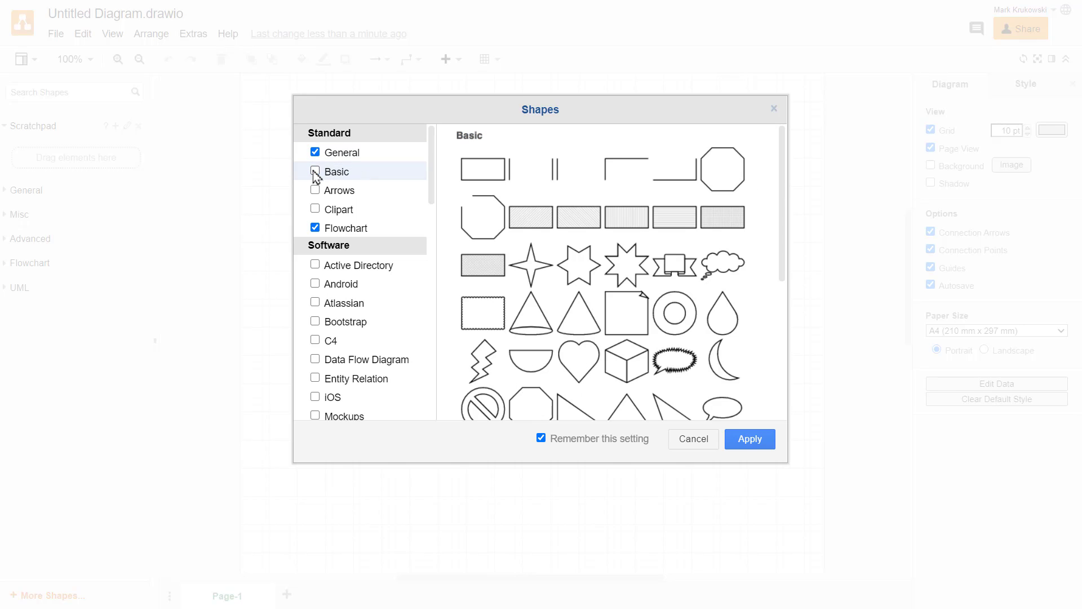
{"action": "left_click_drag", "start_coordinate": [354, 265], "coordinate": [359, 275]}
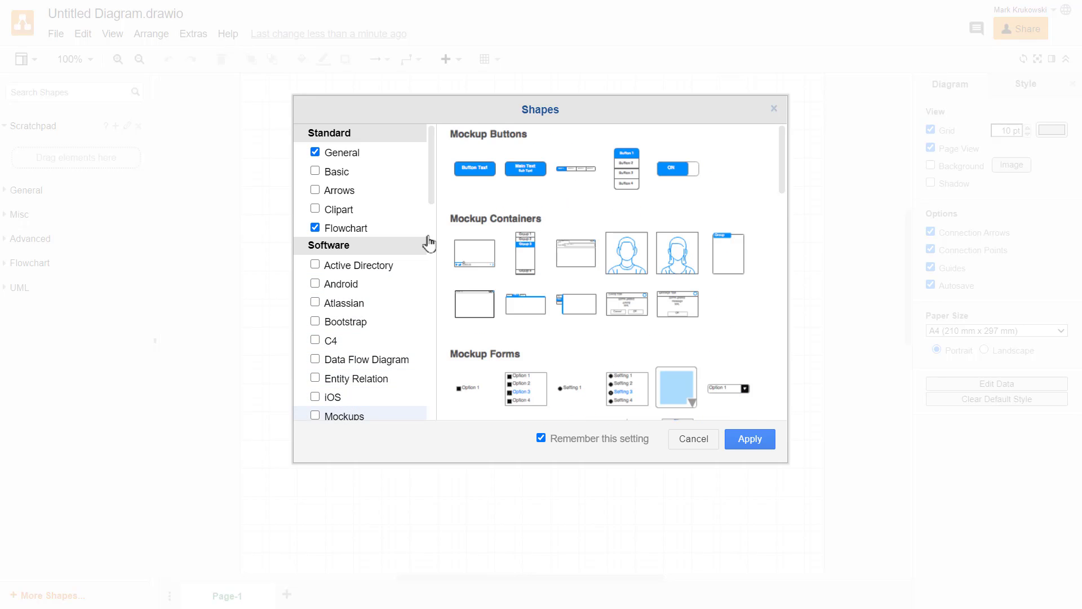
{"action": "left_click_drag", "start_coordinate": [431, 193], "coordinate": [421, 411]}
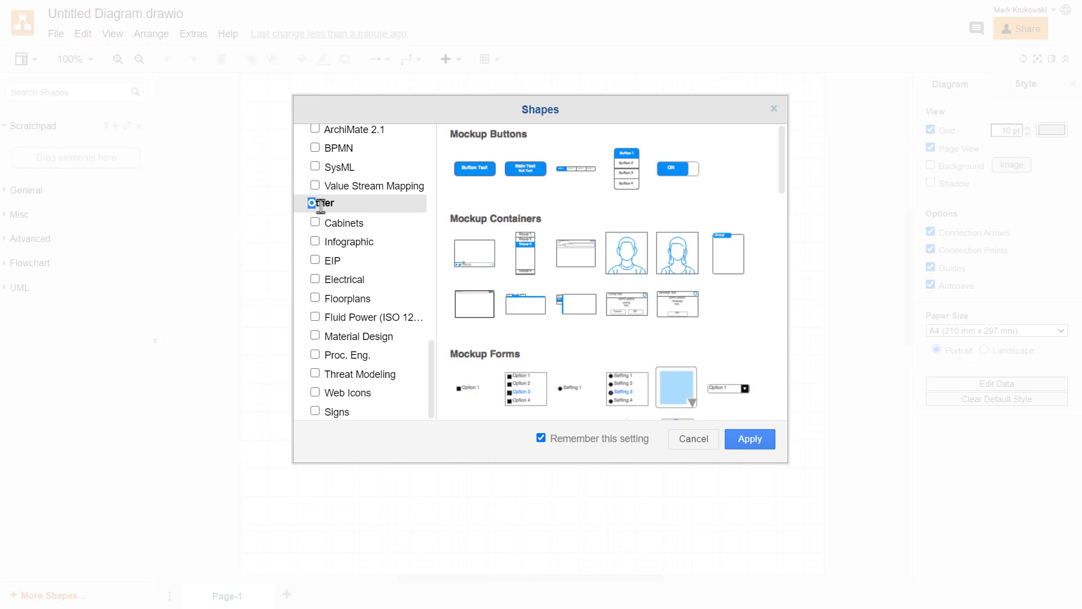
{"action": "left_click_drag", "start_coordinate": [321, 207], "coordinate": [345, 213]}
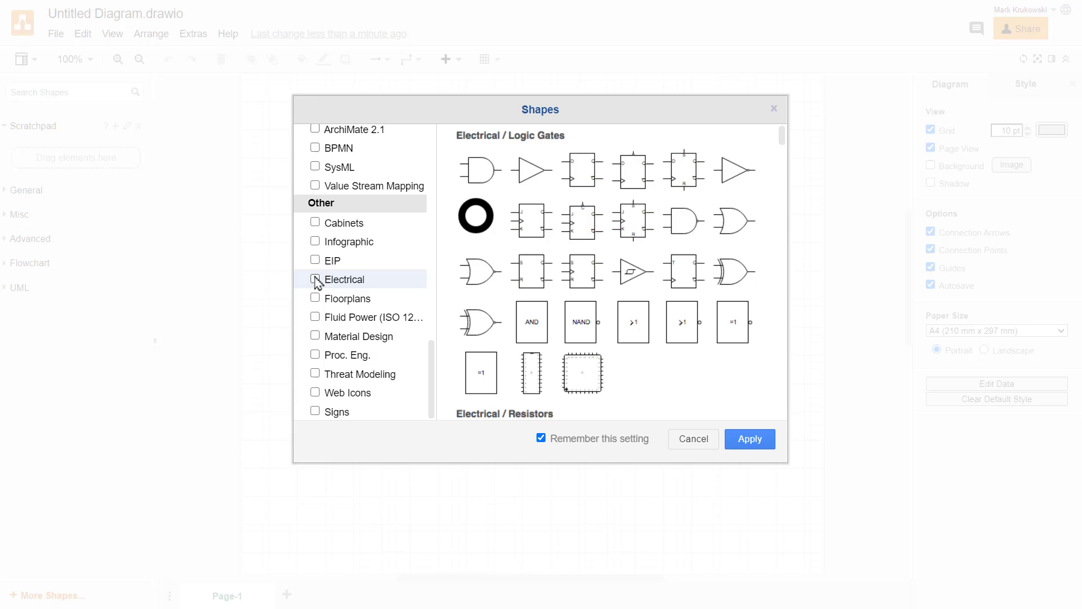
{"action": "left_click", "coordinate": [756, 443]}
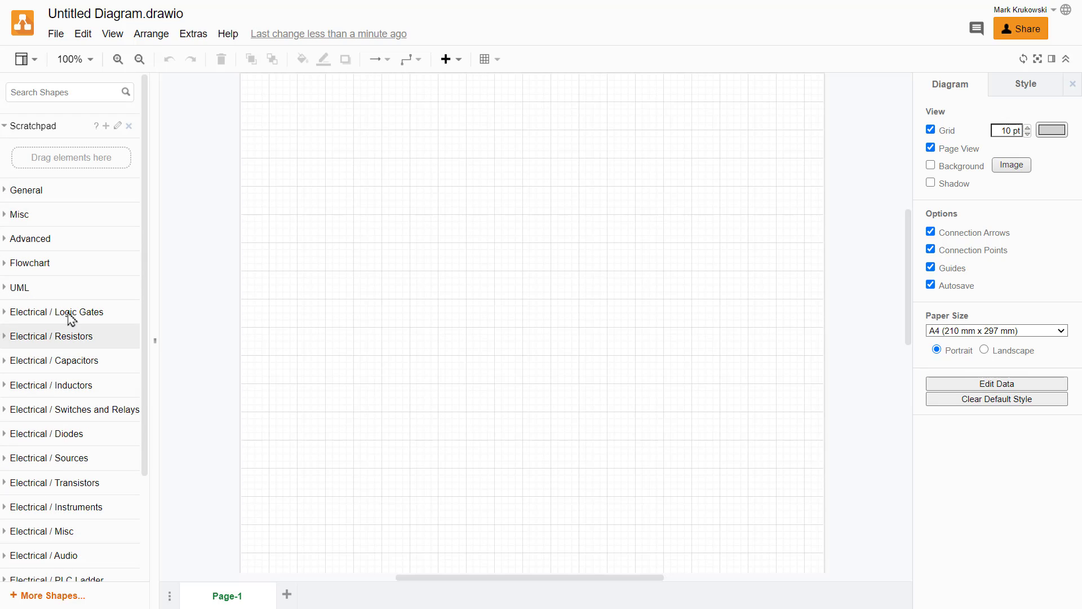
Drag an AND gate and an inverter from Logic Gates onto the canvas, AND to the inverter's right
{"action": "left_click", "coordinate": [8, 312]}
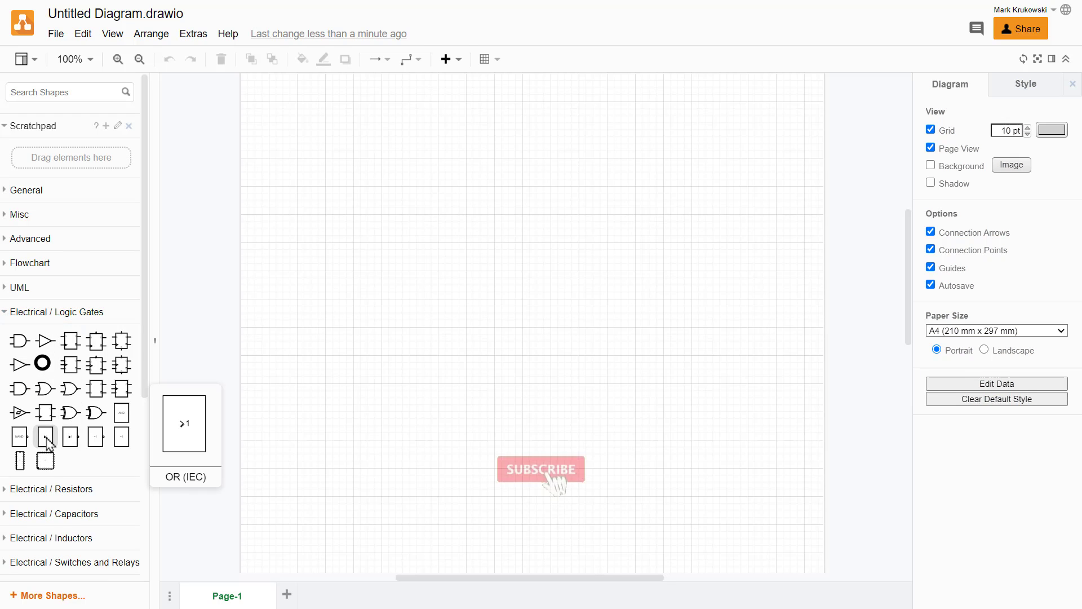
{"action": "mouse_move", "coordinate": [84, 447]}
{"action": "mouse_move", "coordinate": [47, 462]}
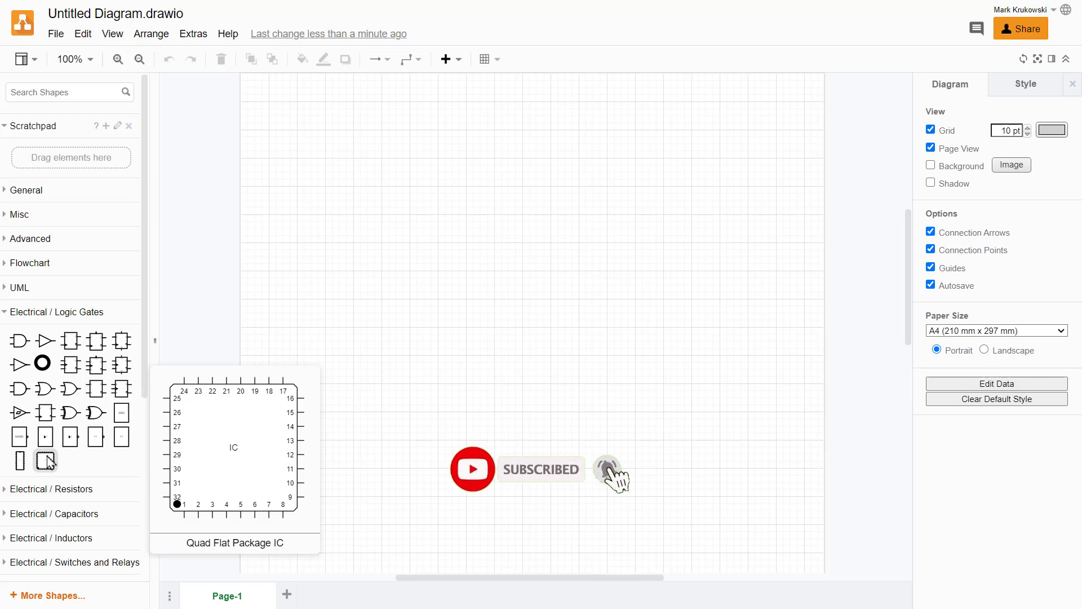
{"action": "mouse_move", "coordinate": [70, 349]}
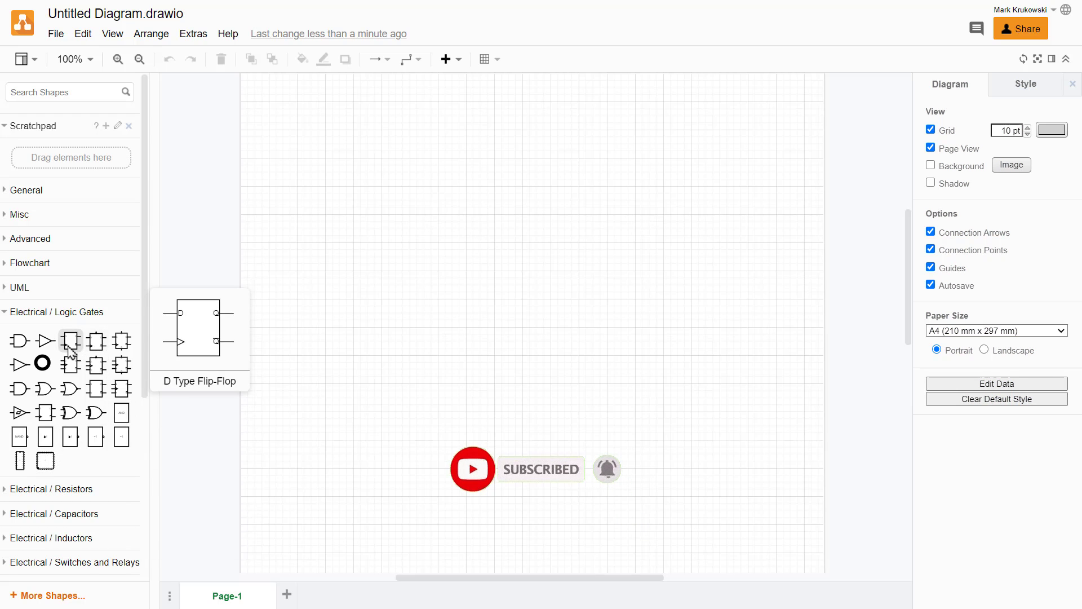
{"action": "mouse_move", "coordinate": [23, 345]}
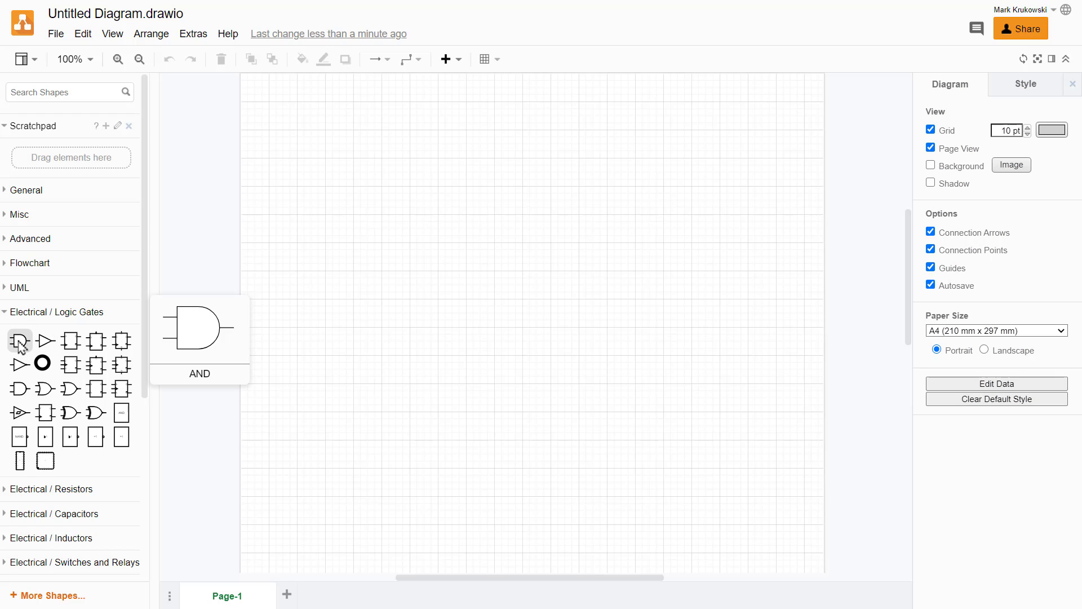
{"action": "left_click_drag", "start_coordinate": [20, 344], "coordinate": [350, 161]}
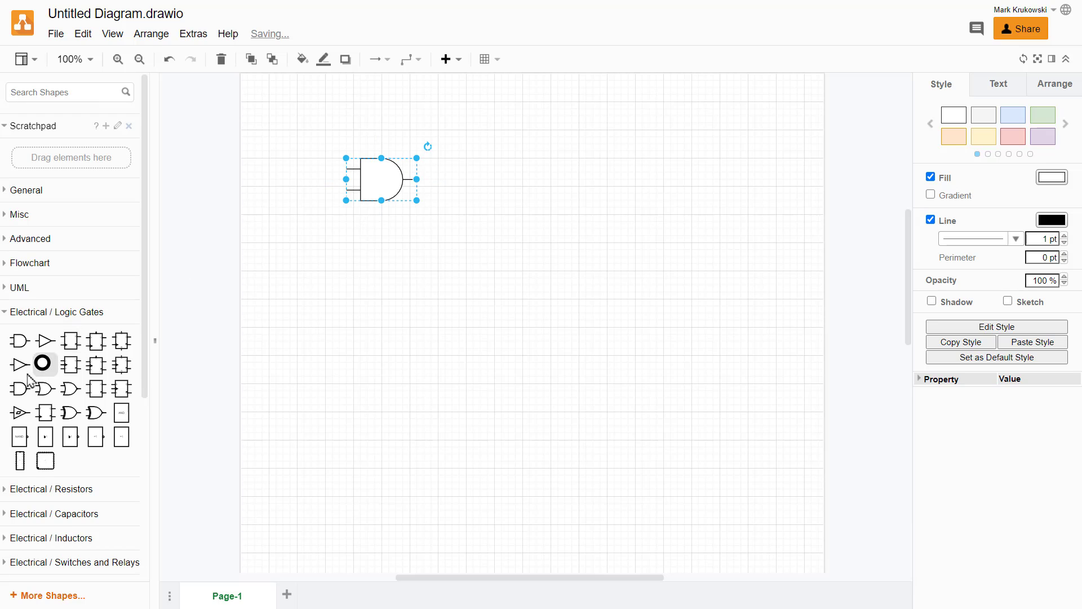
{"action": "mouse_move", "coordinate": [16, 369]}
{"action": "left_click_drag", "start_coordinate": [15, 370], "coordinate": [343, 241]}
{"action": "left_click_drag", "start_coordinate": [378, 183], "coordinate": [483, 275]}
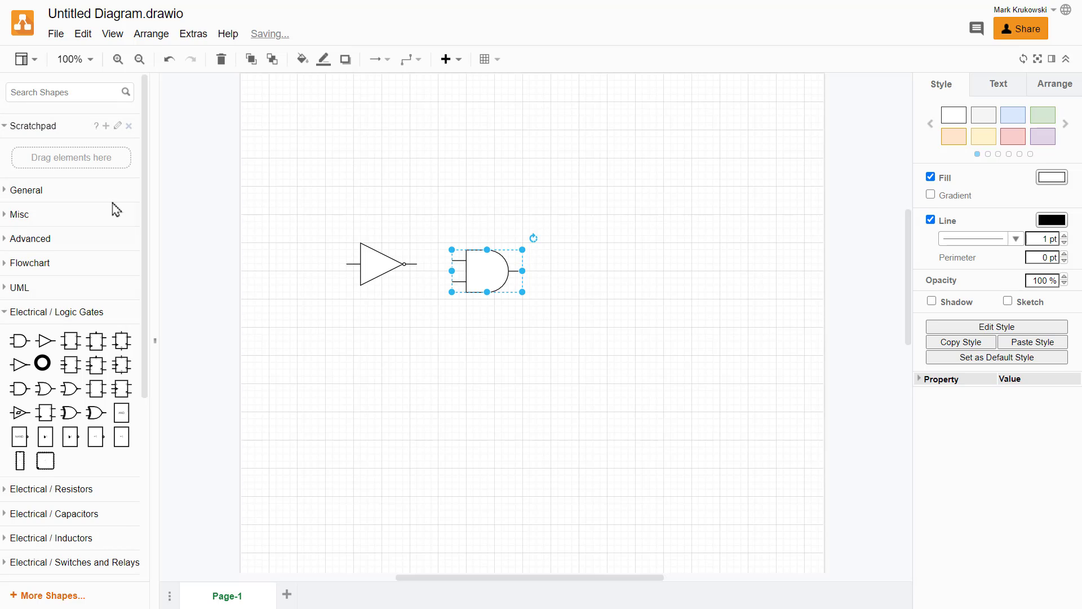
Add a text label reading A, set in bold at 18 pt
{"action": "left_click", "coordinate": [7, 188]}
{"action": "mouse_move", "coordinate": [70, 228]}
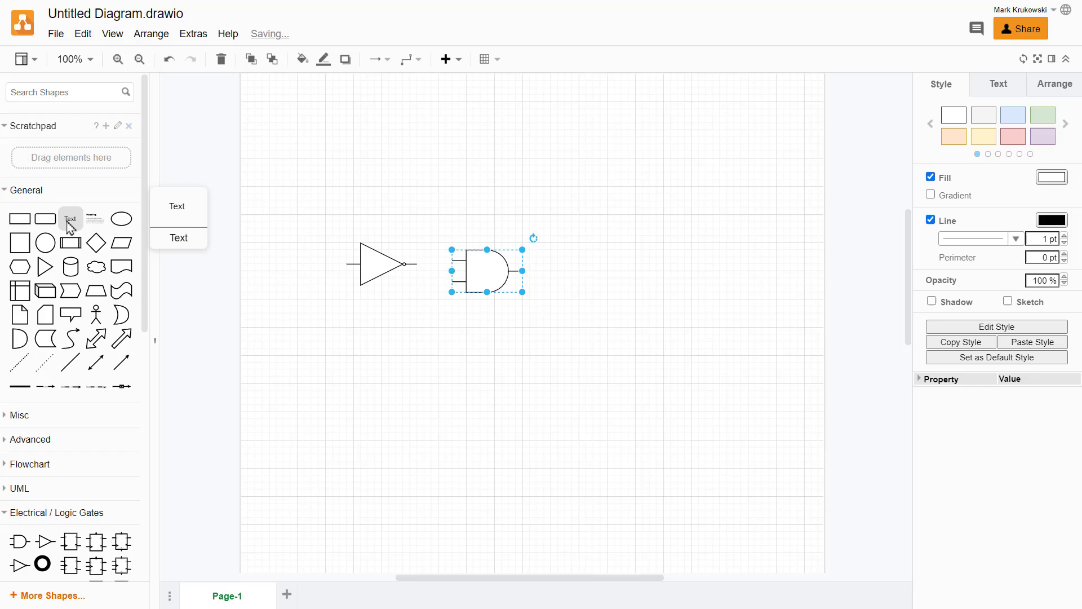
{"action": "left_click_drag", "start_coordinate": [68, 221], "coordinate": [343, 325]}
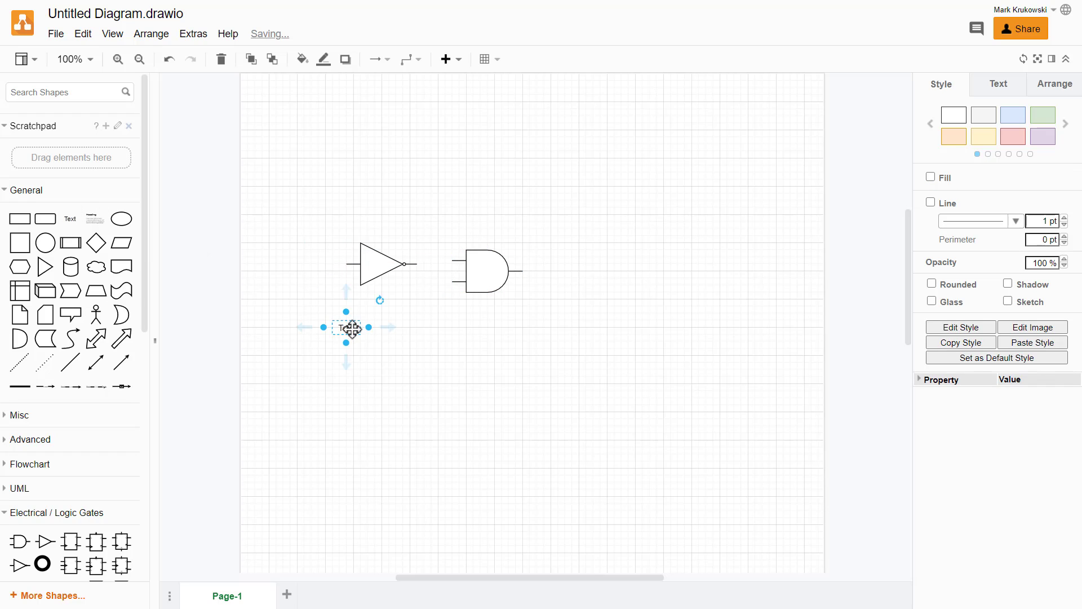
{"action": "double_click", "coordinate": [345, 326]}
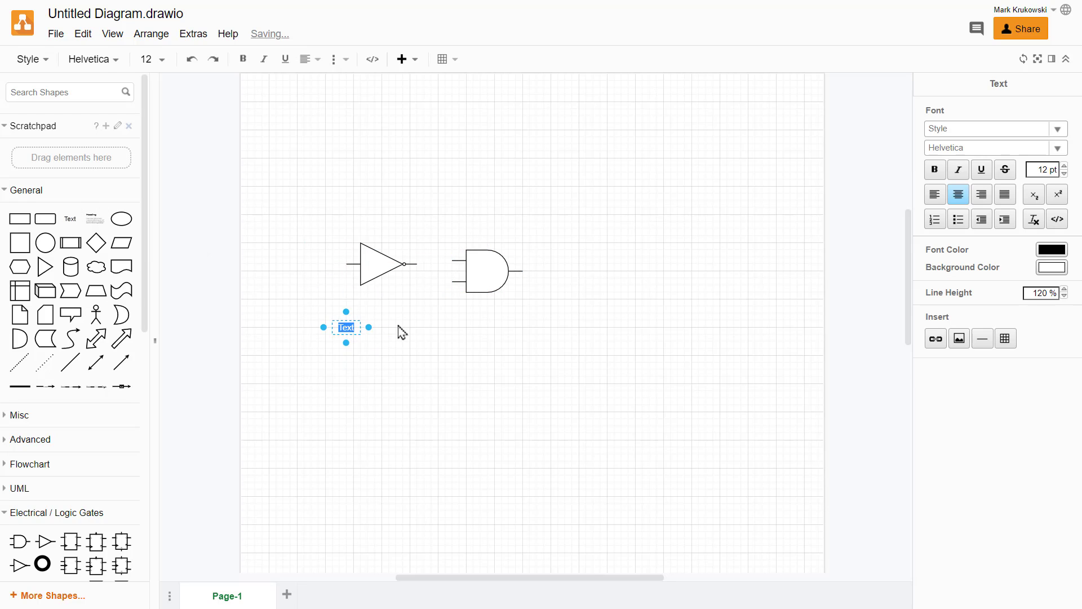
{"action": "double_click", "coordinate": [344, 328]}
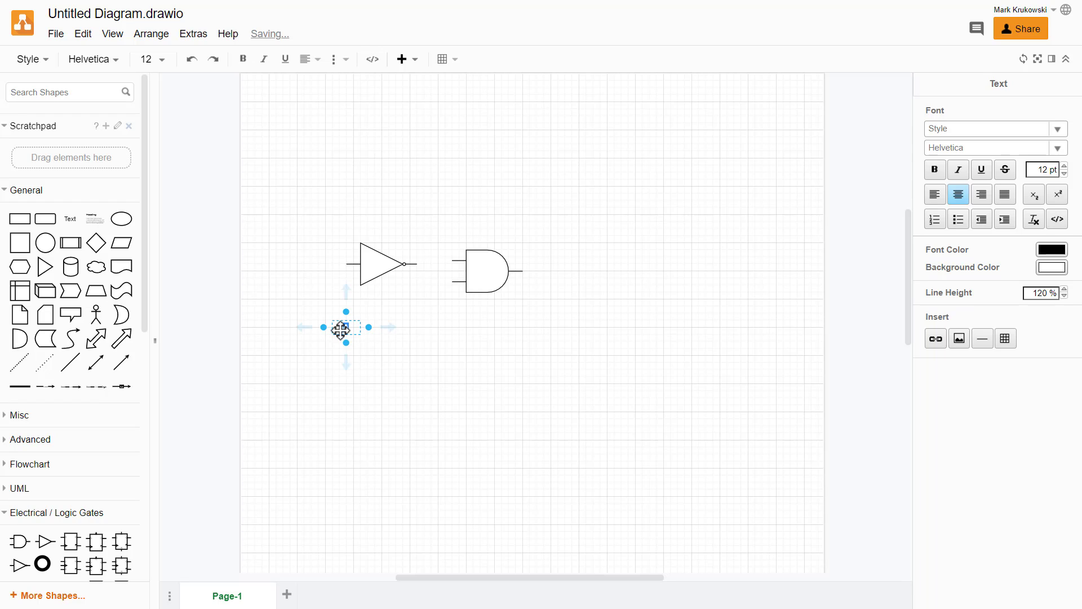
{"action": "left_click", "coordinate": [1065, 165]}
{"action": "left_click", "coordinate": [1066, 165]}
{"action": "left_click", "coordinate": [1066, 165]}
{"action": "left_click", "coordinate": [1065, 166]}
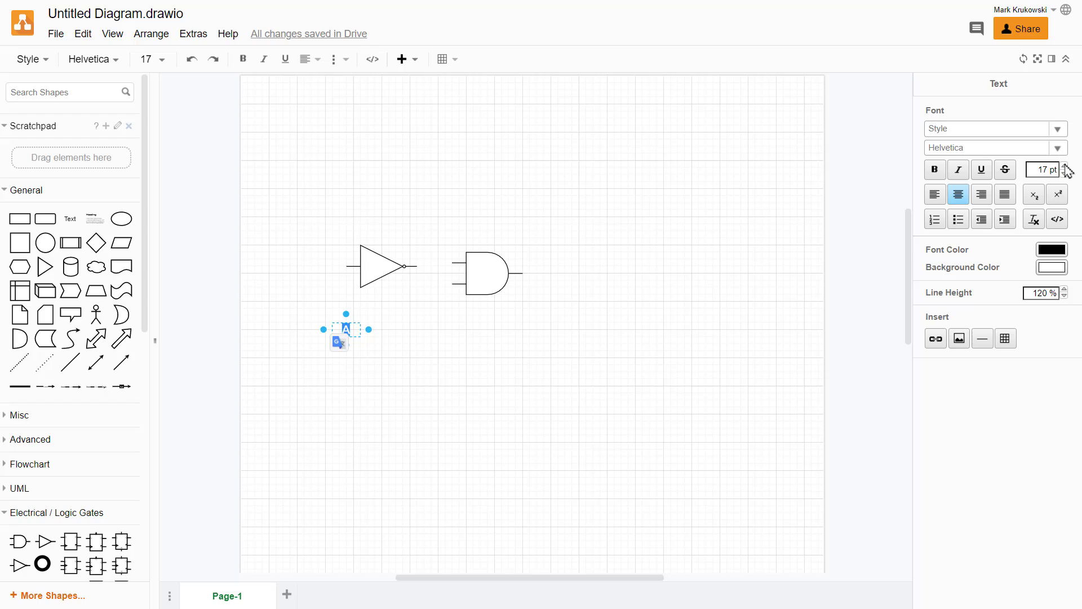
{"action": "left_click", "coordinate": [1065, 166]}
{"action": "left_click", "coordinate": [936, 172]}
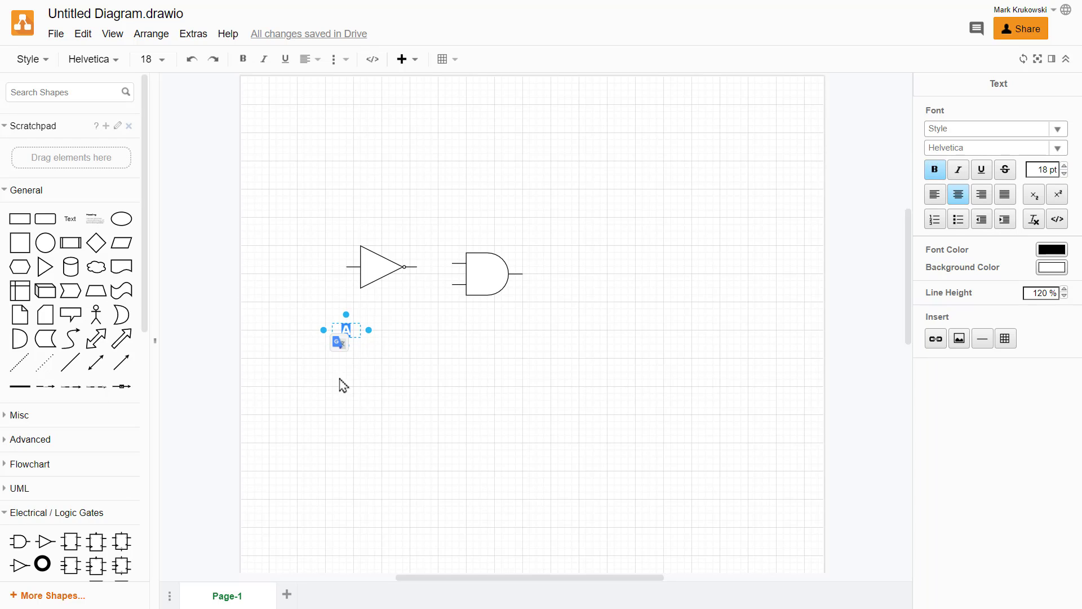
{"action": "left_click", "coordinate": [309, 406]}
Place label A left of the gates and move the NOT gate up and right
{"action": "left_click", "coordinate": [309, 406]}
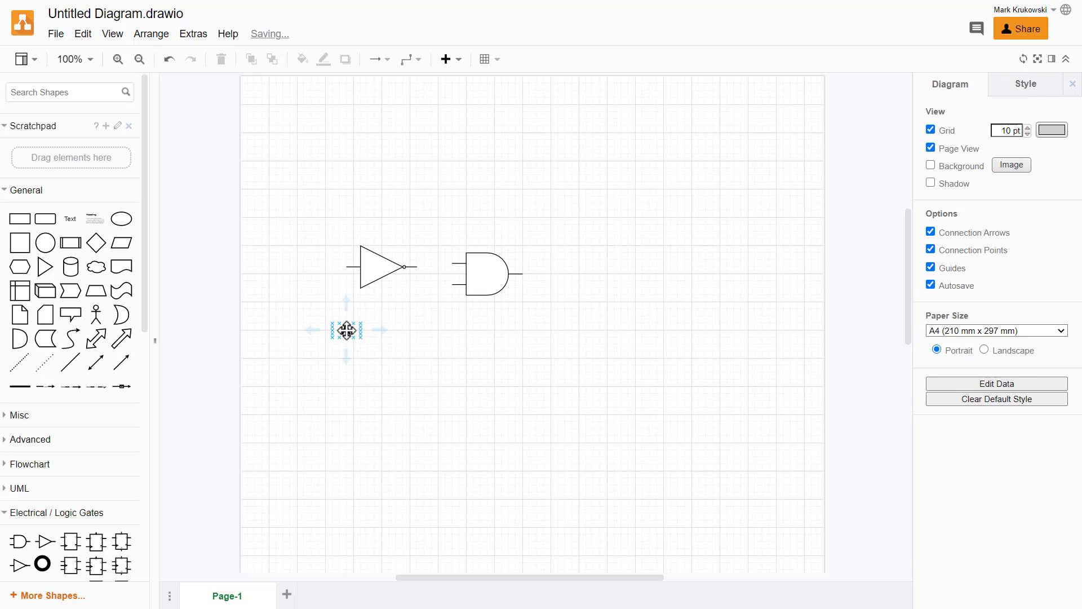
{"action": "left_click_drag", "start_coordinate": [345, 331], "coordinate": [357, 204]}
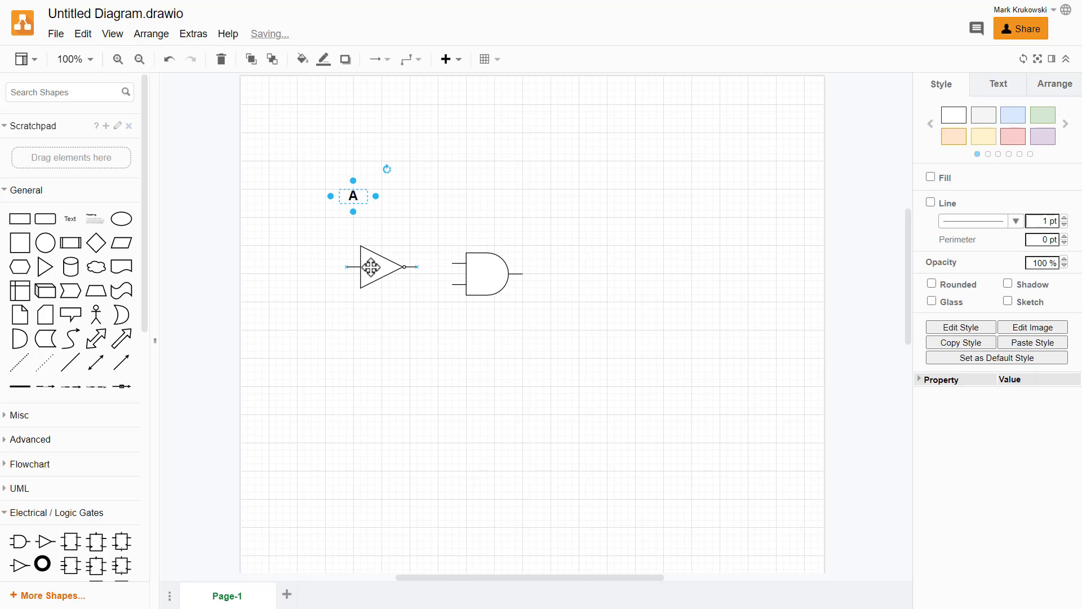
{"action": "left_click_drag", "start_coordinate": [379, 275], "coordinate": [499, 198]}
{"action": "left_click", "coordinate": [353, 195]}
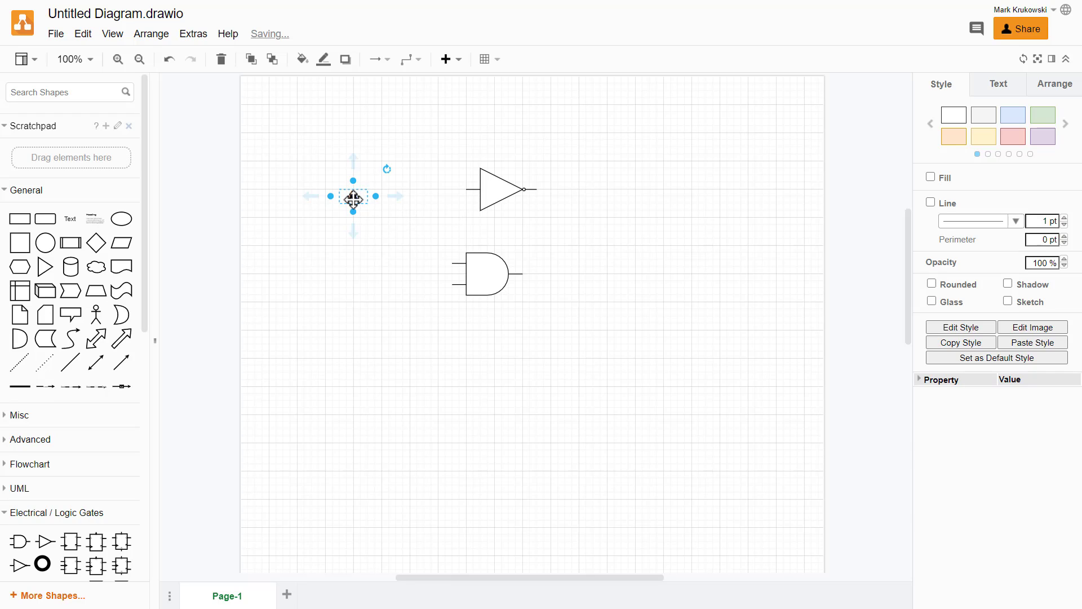
{"action": "left_click_drag", "start_coordinate": [353, 200], "coordinate": [355, 230]}
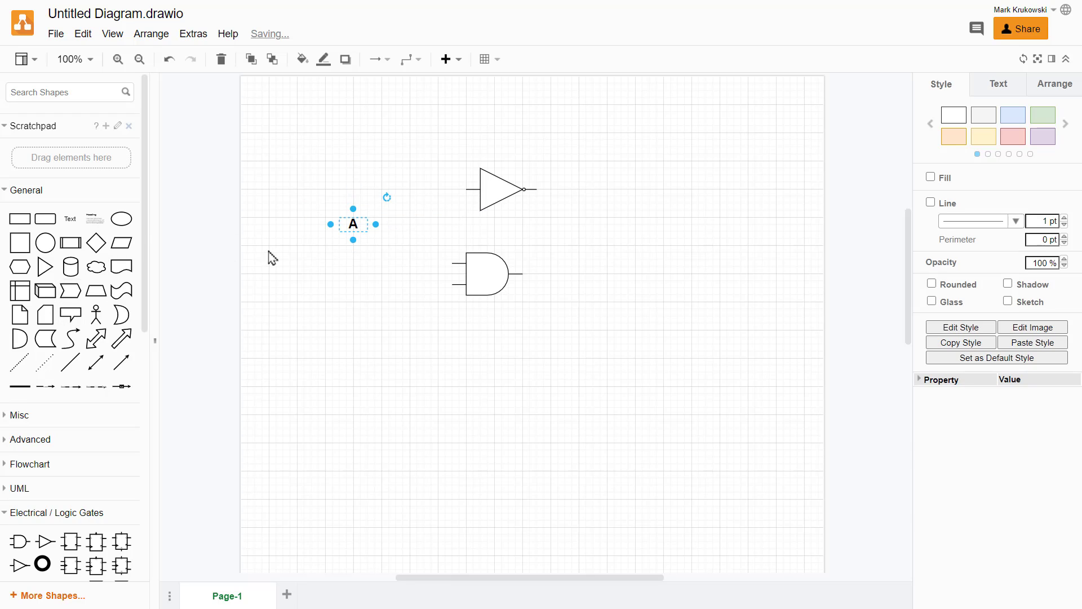
Copy label A, paste it, retype it as B and place it below A
{"action": "right_click", "coordinate": [351, 225]}
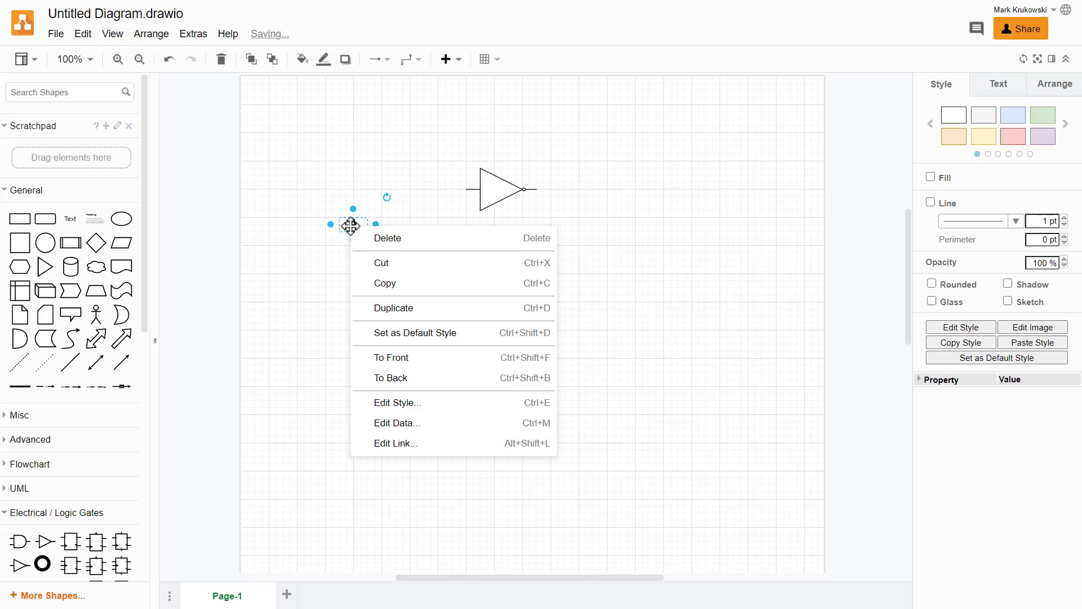
{"action": "left_click", "coordinate": [377, 287]}
{"action": "right_click", "coordinate": [357, 285]}
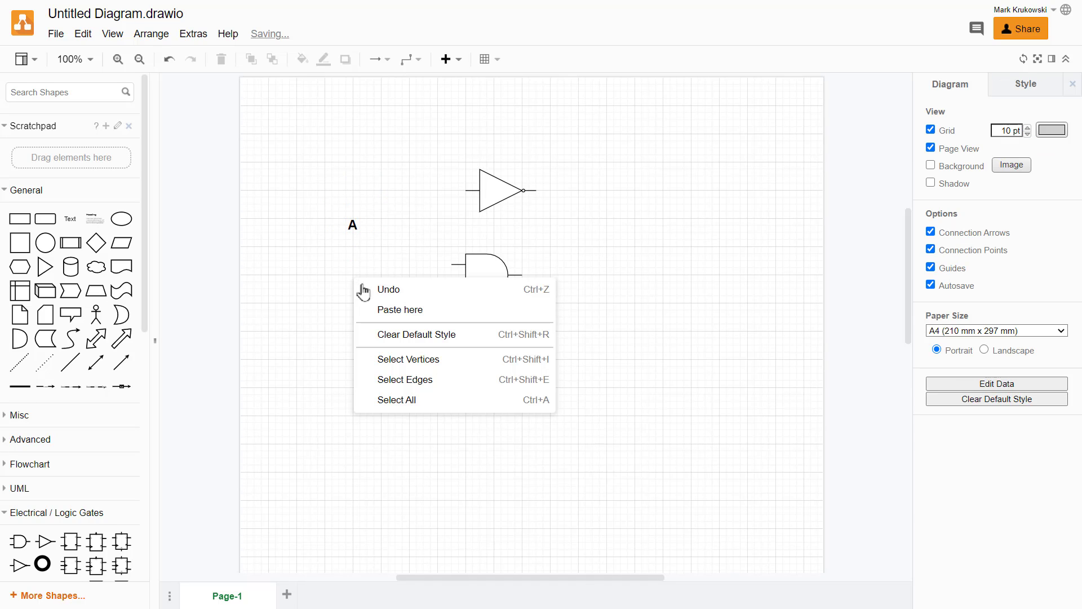
{"action": "left_click", "coordinate": [377, 309]}
{"action": "double_click", "coordinate": [366, 283]}
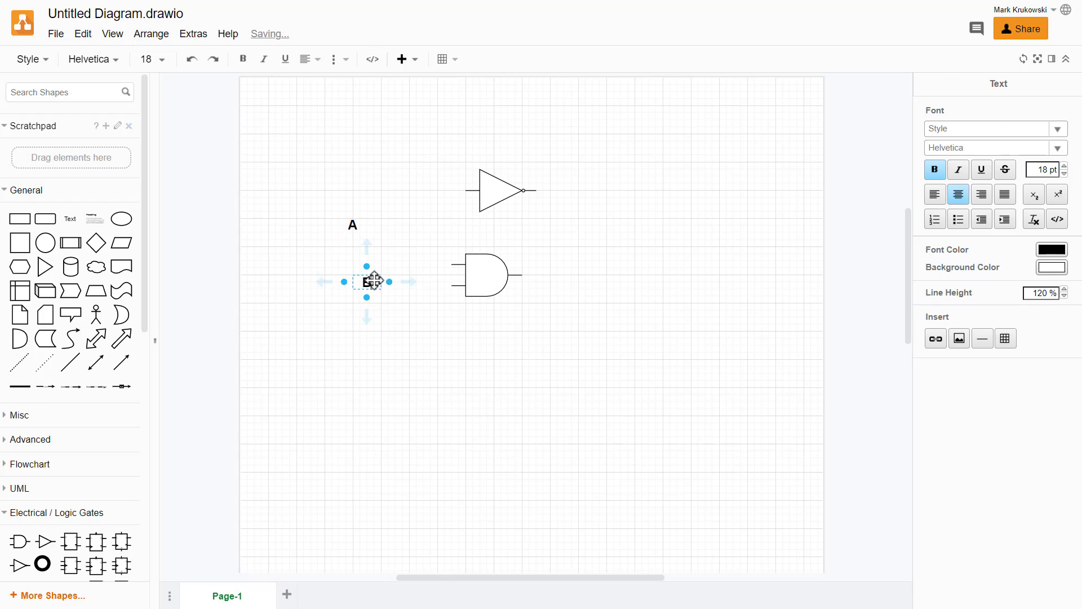
{"action": "left_click_drag", "start_coordinate": [375, 280], "coordinate": [364, 317]}
Shift the AND gate right and down and move the NOT gate beside label A
{"action": "left_click", "coordinate": [500, 282]}
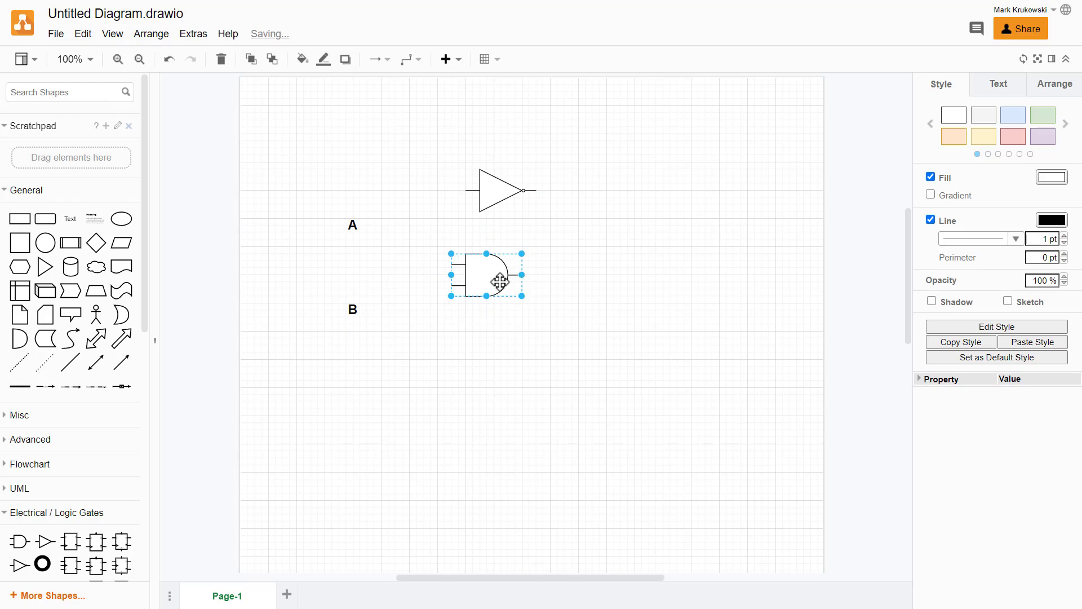
{"action": "left_click_drag", "start_coordinate": [500, 281], "coordinate": [543, 295]}
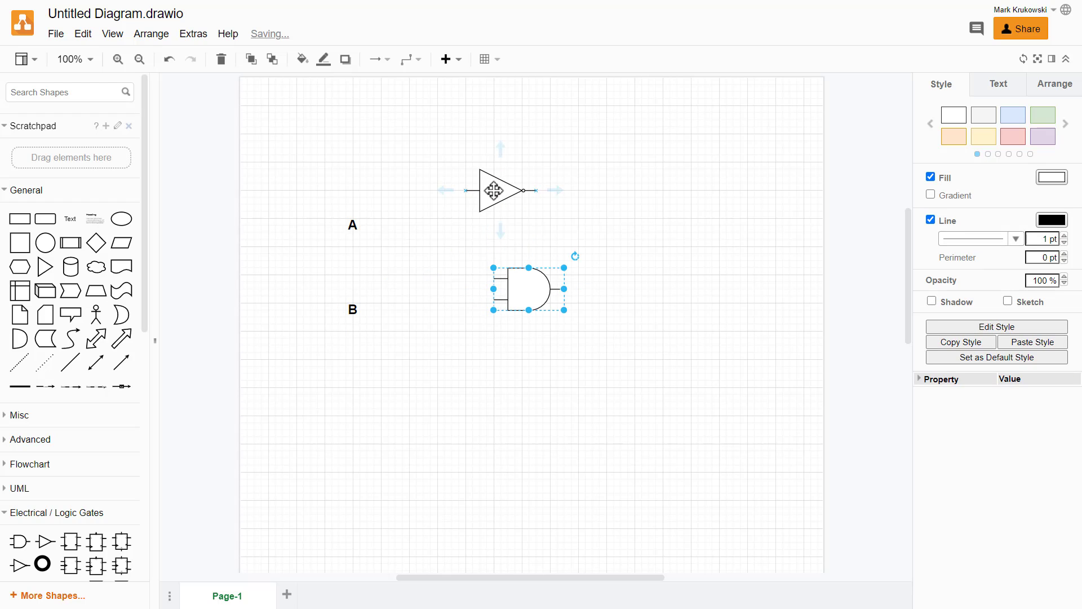
{"action": "left_click_drag", "start_coordinate": [494, 191], "coordinate": [452, 219]}
{"action": "left_click", "coordinate": [399, 213]}
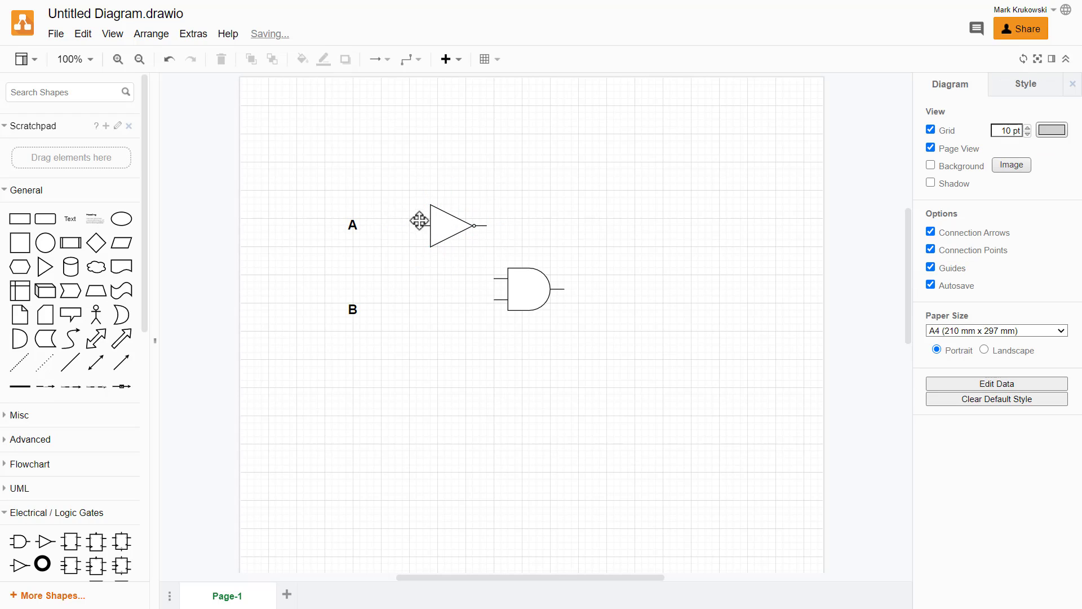
Connect label A to the NOT gate's input with a wire that has no arrowhead
{"action": "left_click_drag", "start_coordinate": [415, 226], "coordinate": [367, 225]}
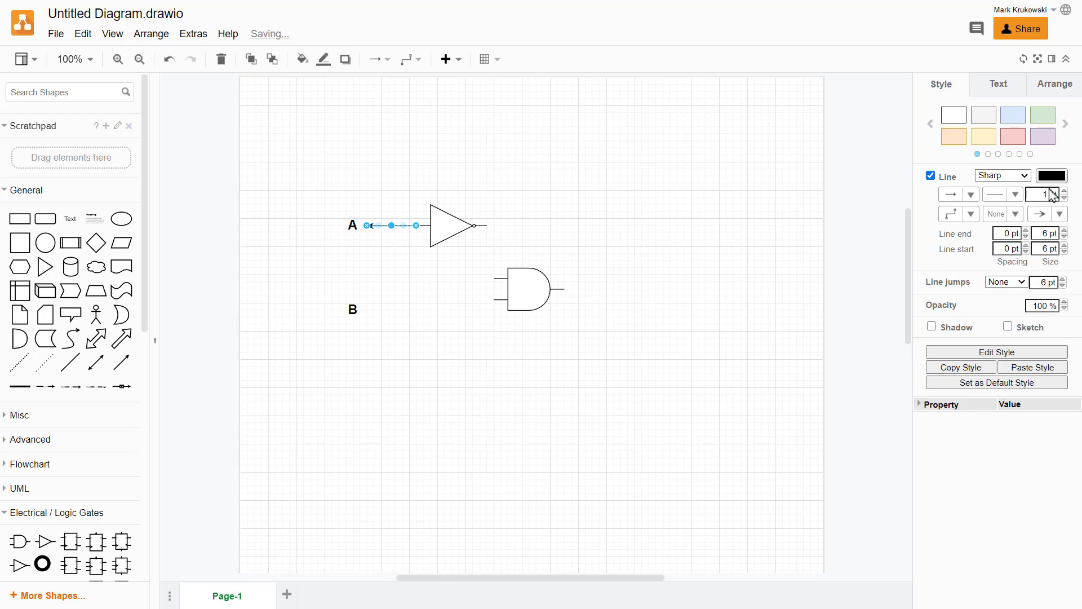
{"action": "left_click", "coordinate": [1060, 220]}
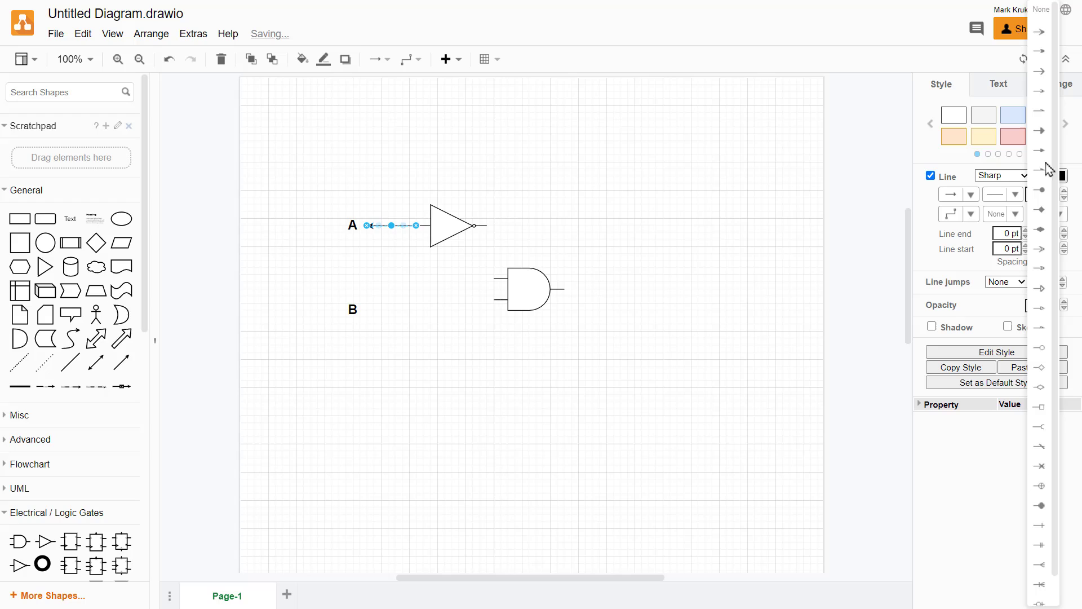
{"action": "left_click", "coordinate": [1041, 13]}
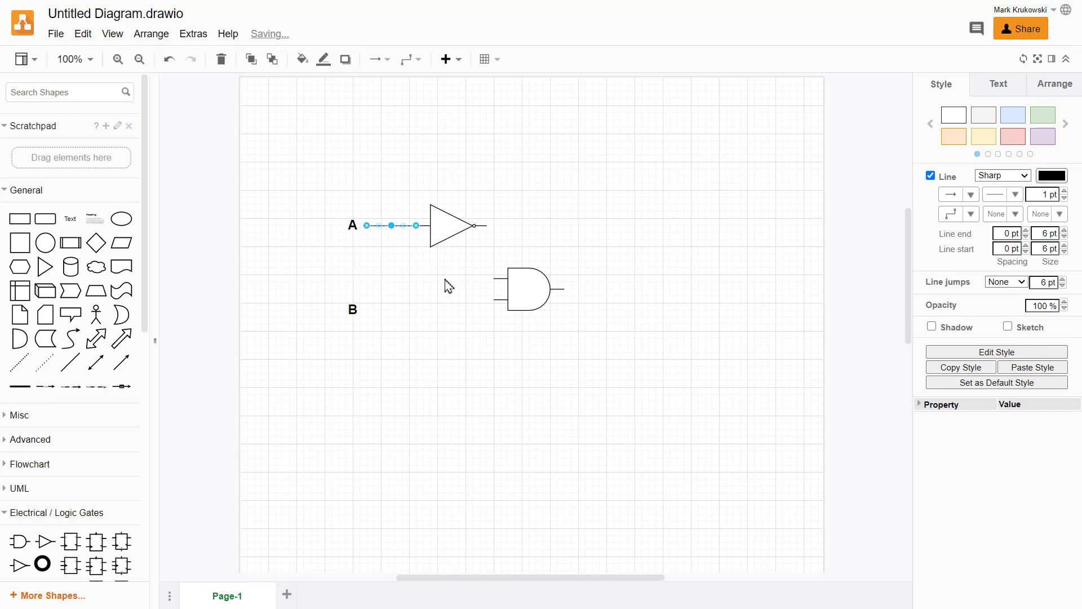
Wire the NOT output and label B into the AND gate and draw its output line
{"action": "left_click_drag", "start_coordinate": [524, 292], "coordinate": [545, 278]}
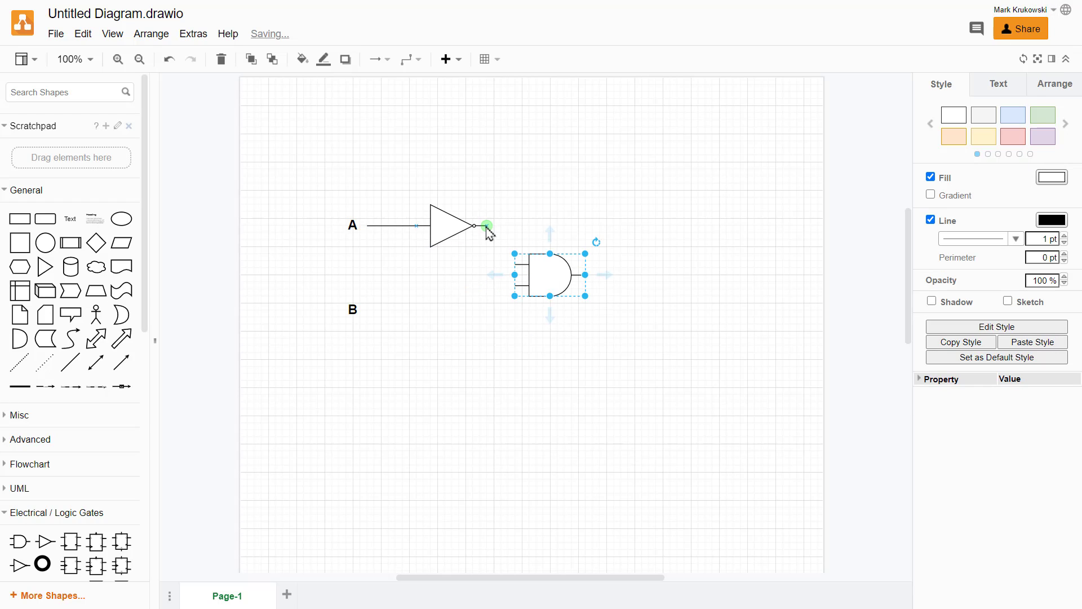
{"action": "left_click_drag", "start_coordinate": [488, 226], "coordinate": [366, 310]}
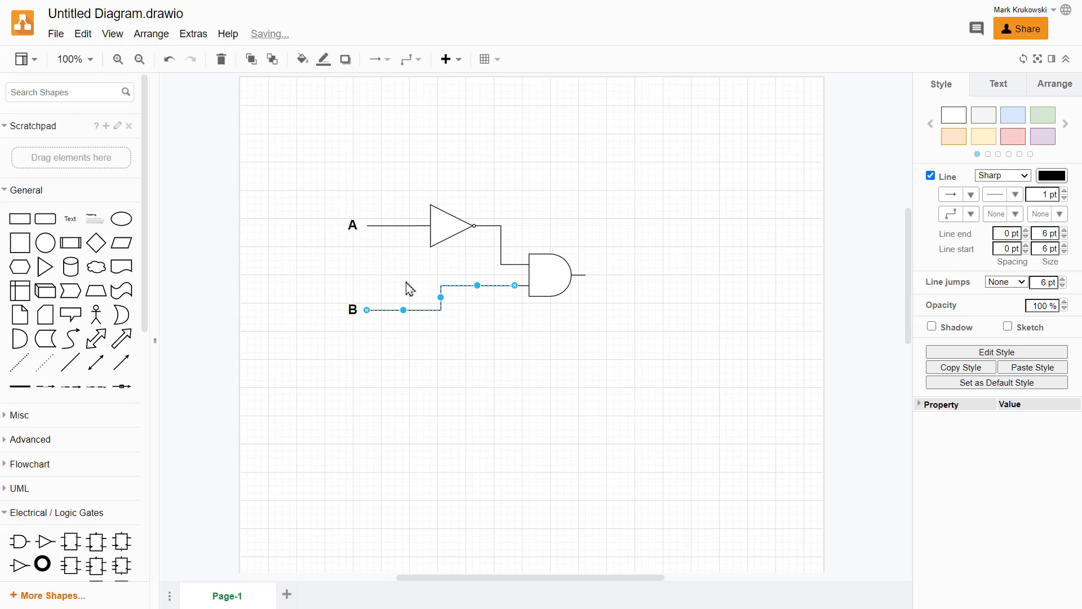
{"action": "left_click", "coordinate": [489, 348]}
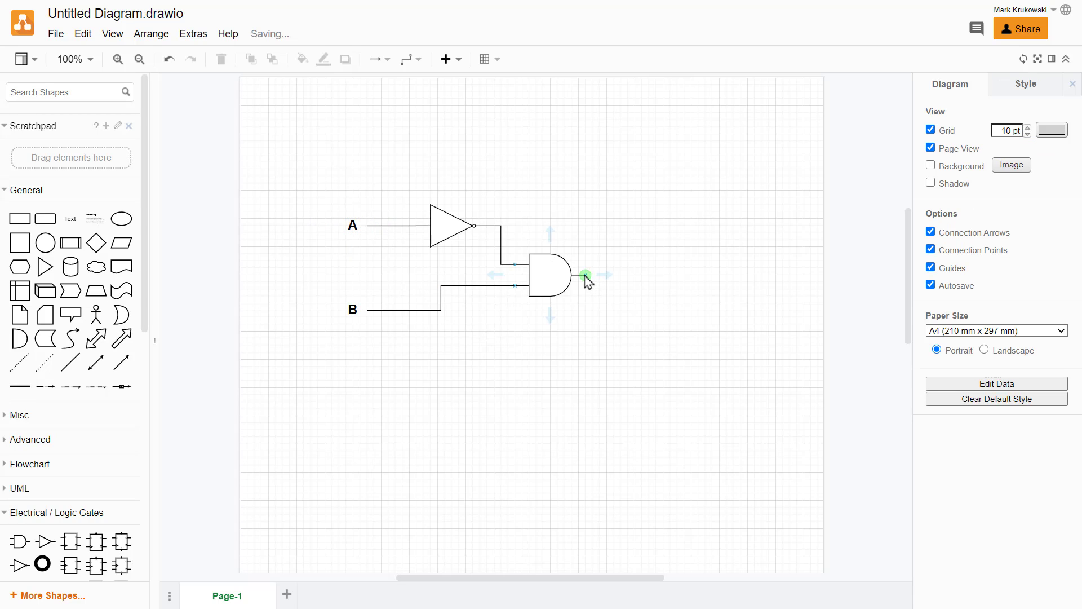
{"action": "left_click_drag", "start_coordinate": [586, 276], "coordinate": [636, 274]}
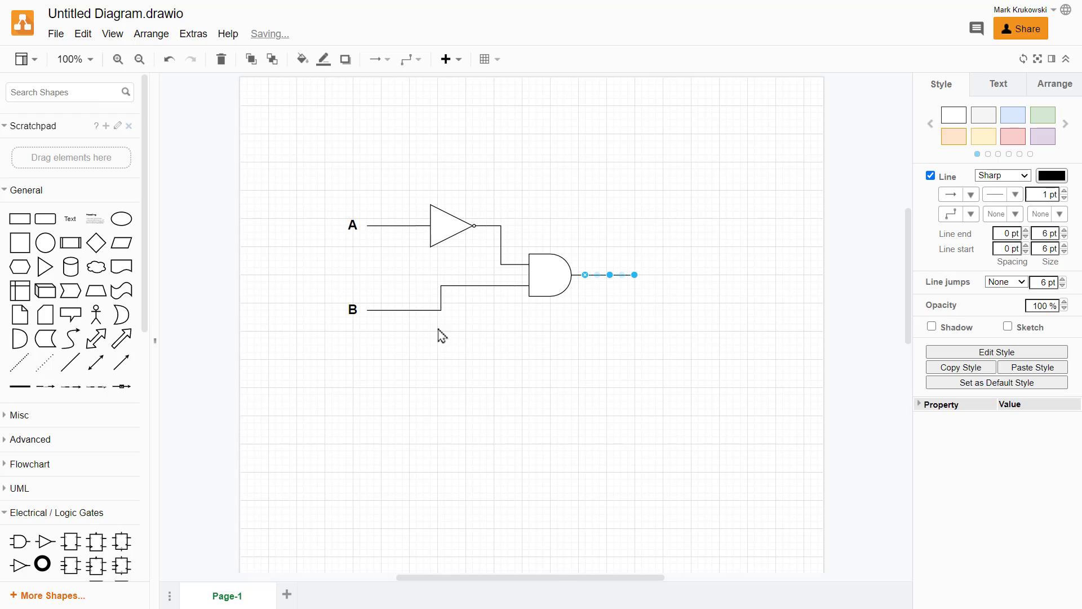
Duplicate label B, move it to the AND gate's output and retype it as Y
{"action": "left_click", "coordinate": [355, 309]}
{"action": "right_click", "coordinate": [355, 309]}
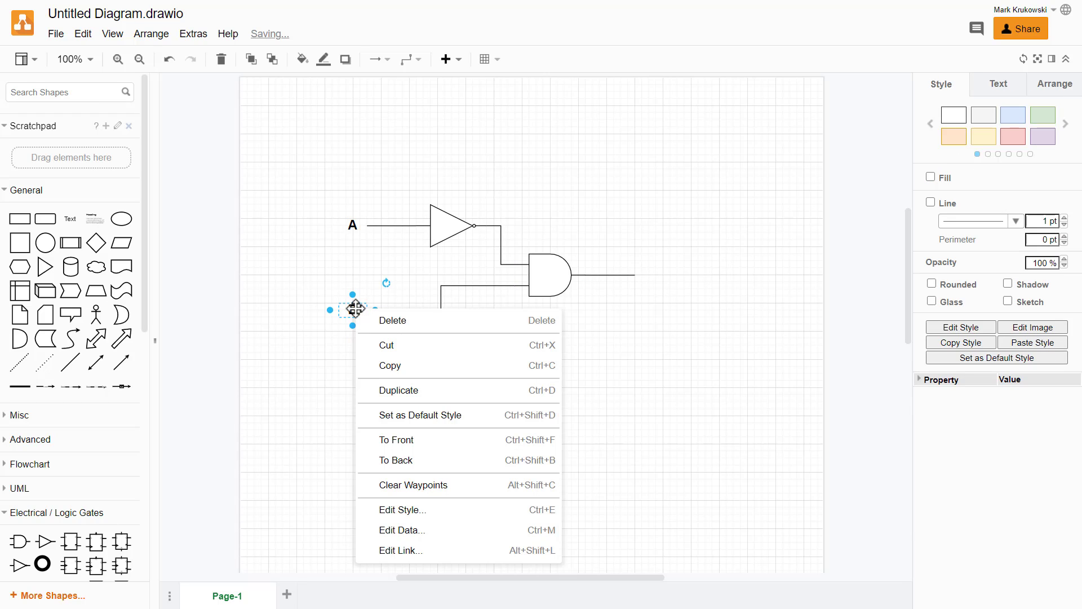
{"action": "left_click", "coordinate": [426, 391]}
{"action": "left_click_drag", "start_coordinate": [372, 319], "coordinate": [671, 291]}
{"action": "double_click", "coordinate": [656, 274]}
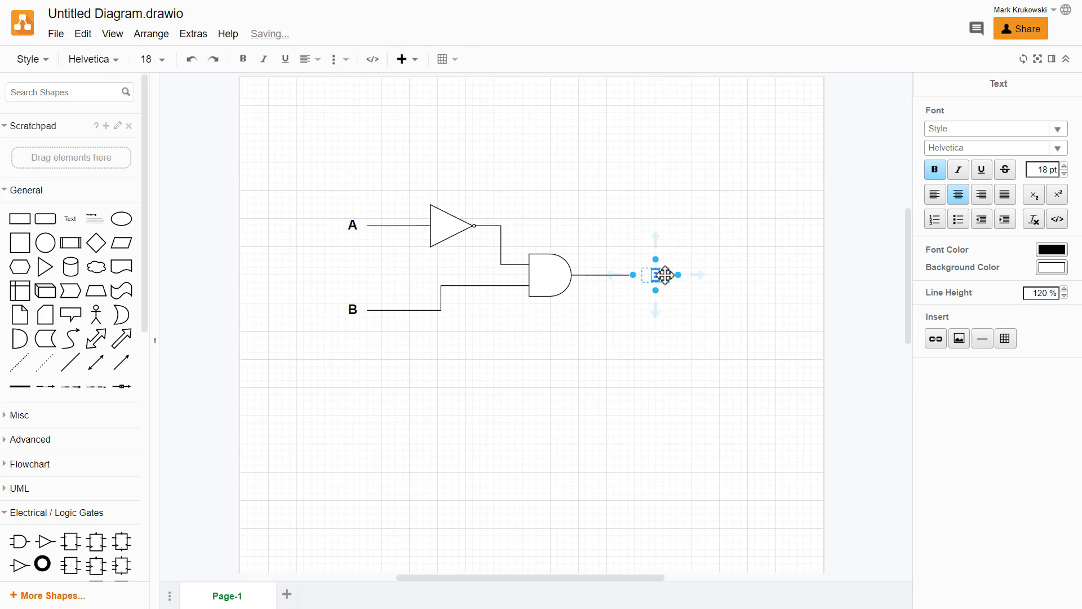
{"action": "left_click", "coordinate": [674, 331]}
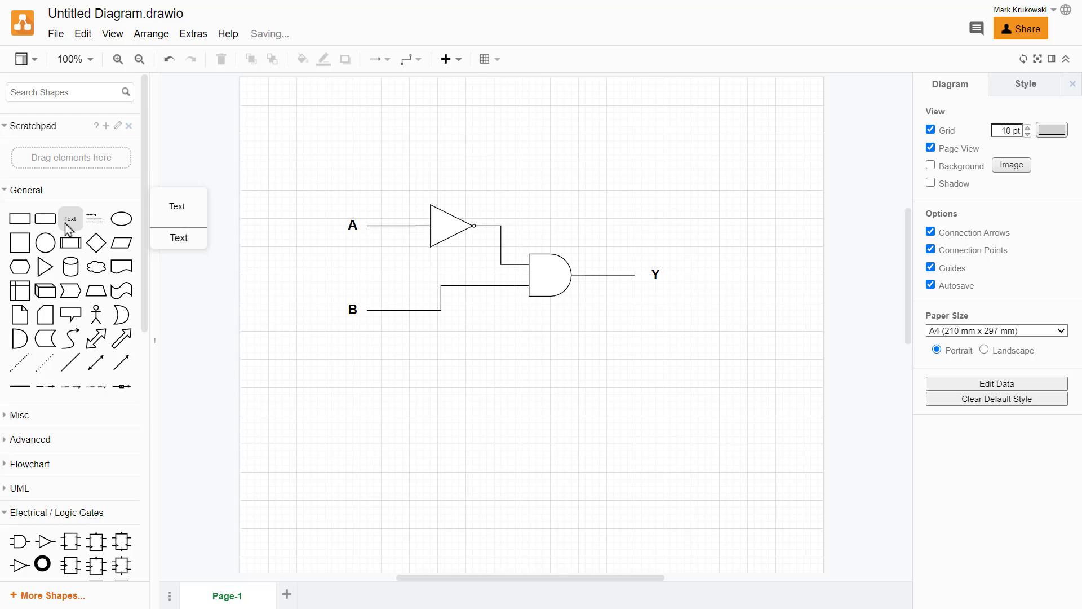
Add a text box with the equation Y = (NOT A) AND B and widen it onto one line
{"action": "left_click_drag", "start_coordinate": [69, 228], "coordinate": [493, 338]}
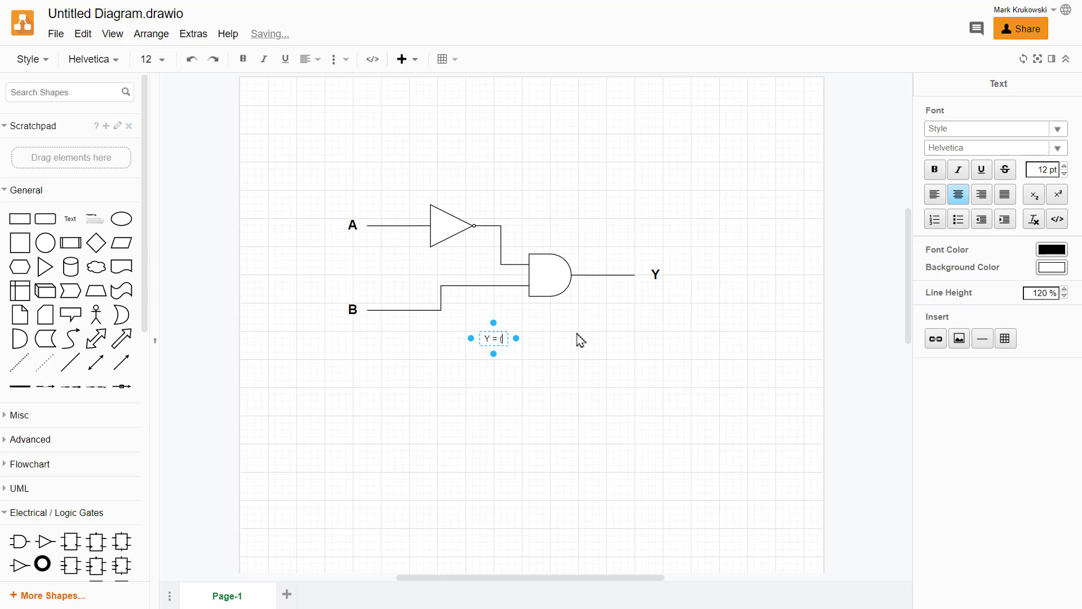
{"action": "type", "text": "NOT"}
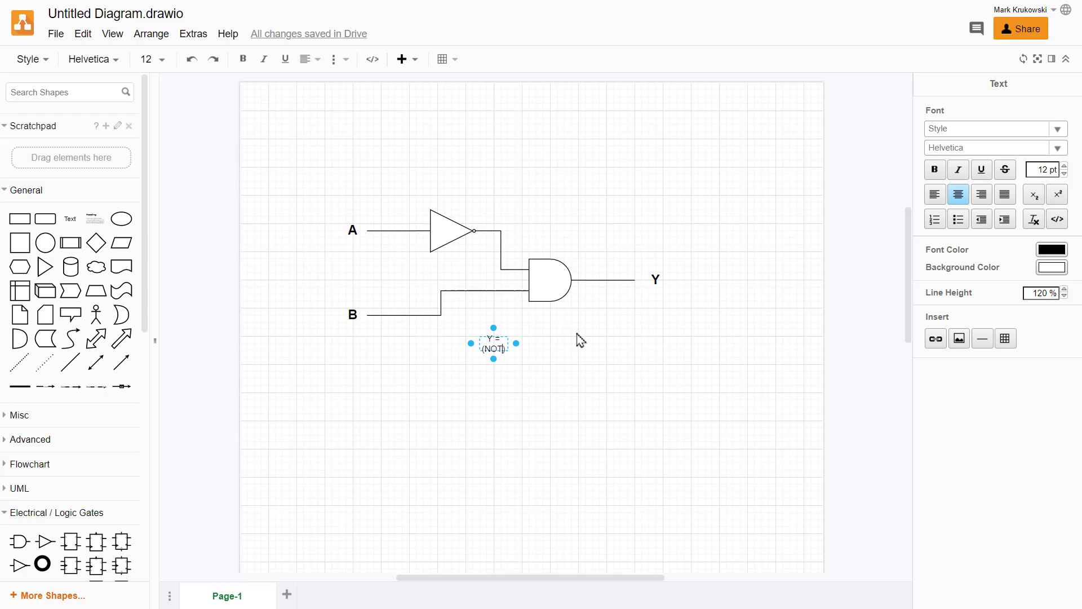
{"action": "type", "text": " A)"}
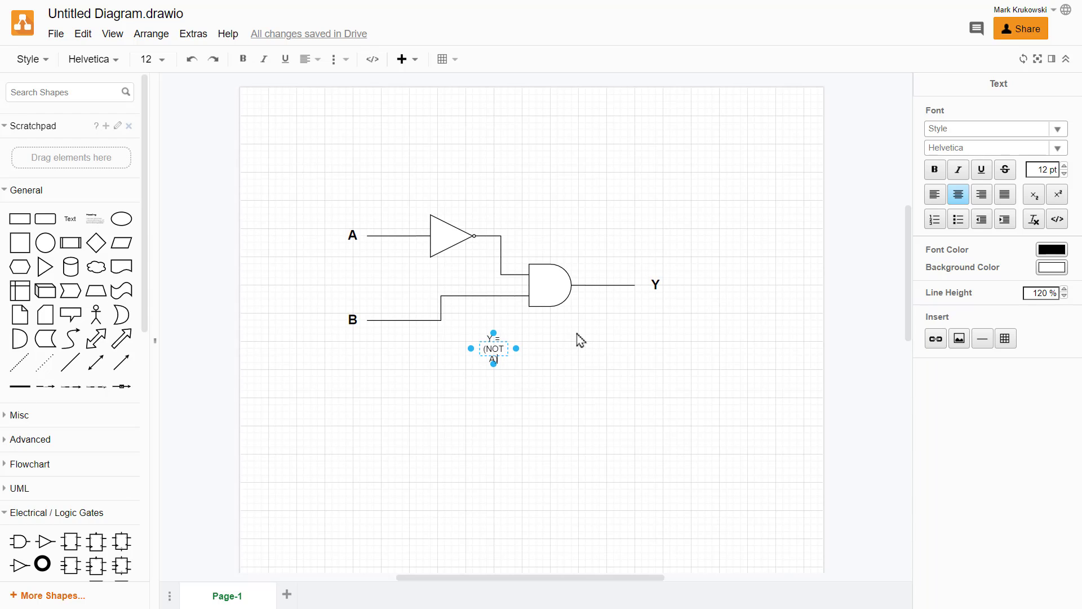
{"action": "type", "text": " AND B"}
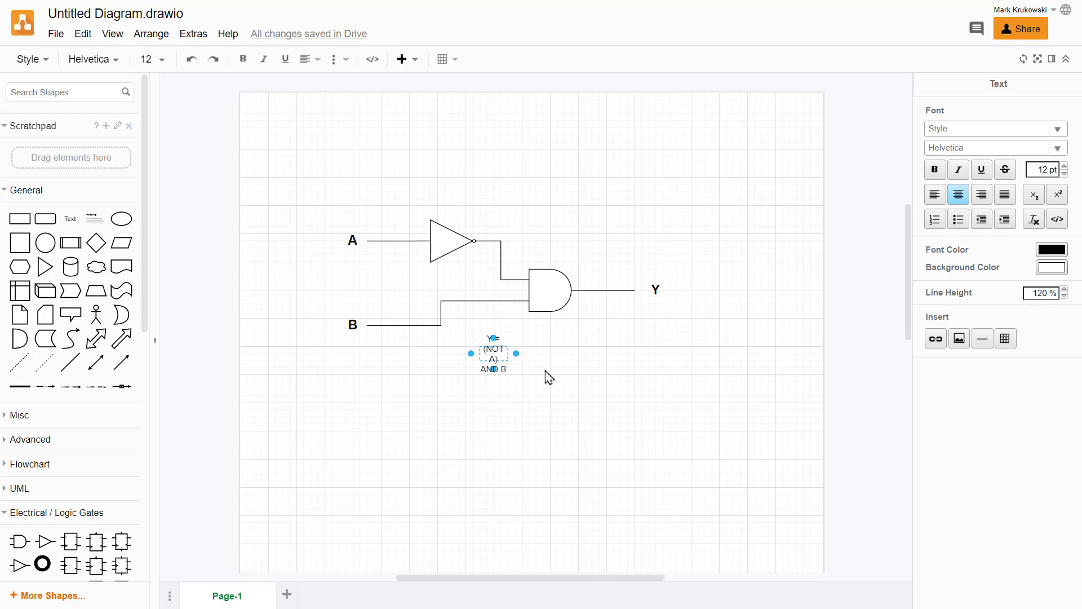
{"action": "left_click_drag", "start_coordinate": [521, 355], "coordinate": [553, 202]}
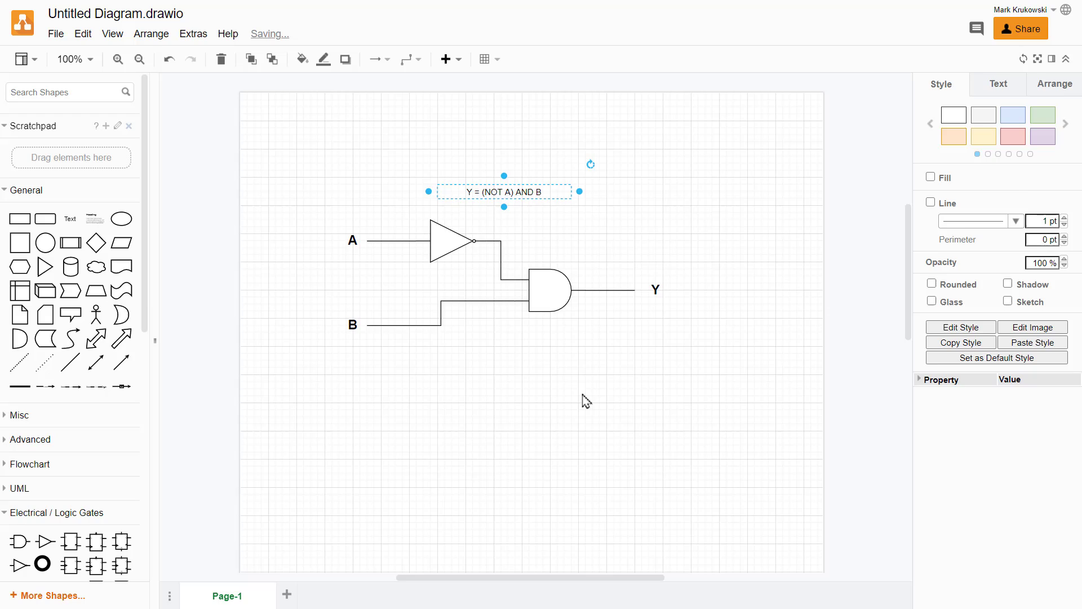
Insert a 3×5 table and move it to the right of the Y output
{"action": "left_click", "coordinate": [498, 201]}
{"action": "left_click", "coordinate": [496, 61]}
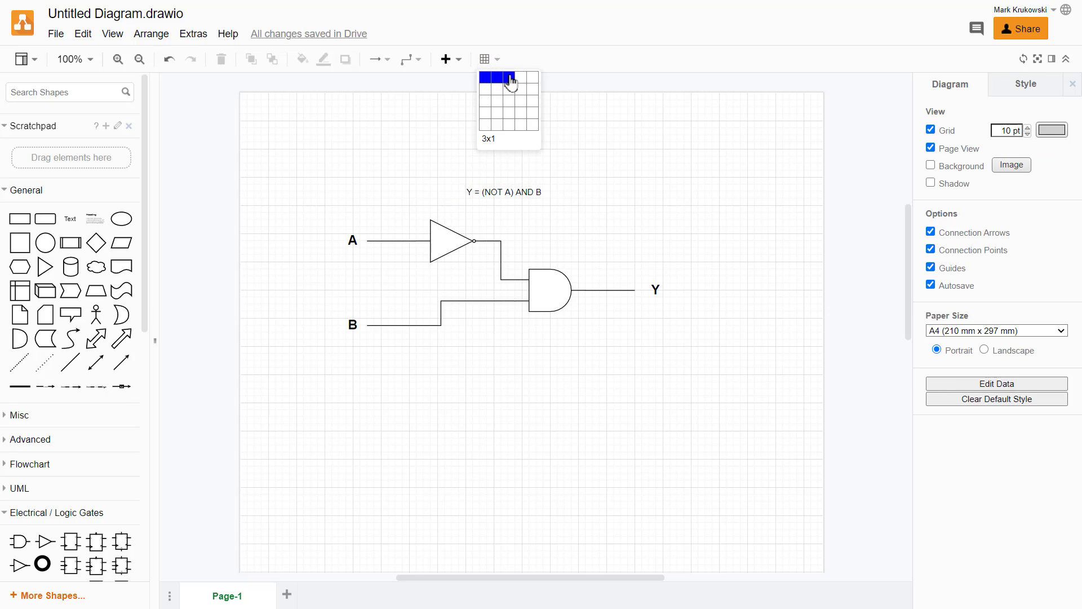
{"action": "left_click", "coordinate": [511, 131]}
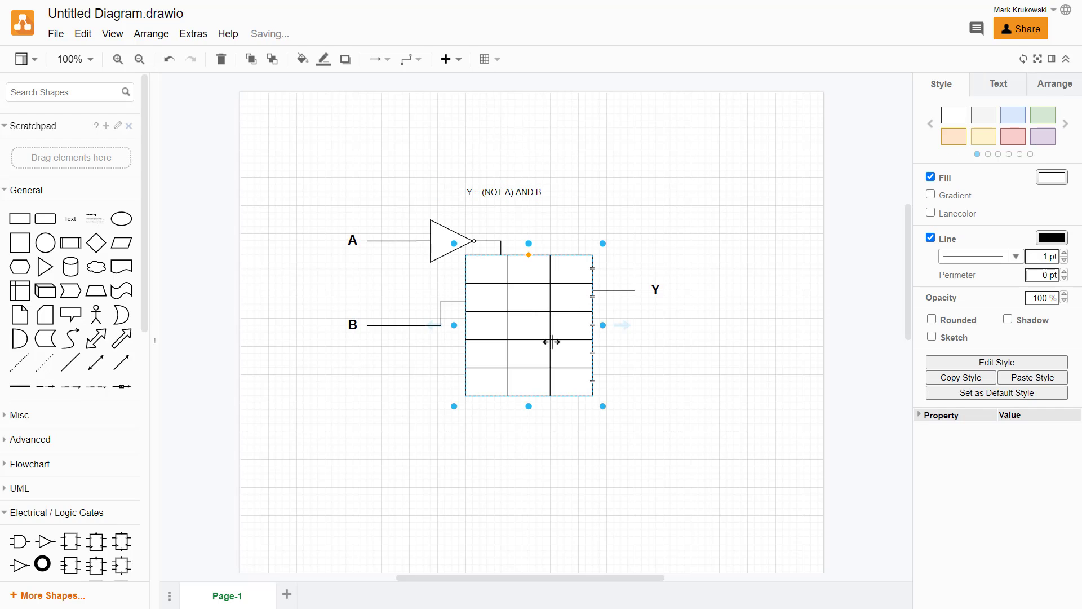
{"action": "left_click_drag", "start_coordinate": [580, 310], "coordinate": [778, 282]}
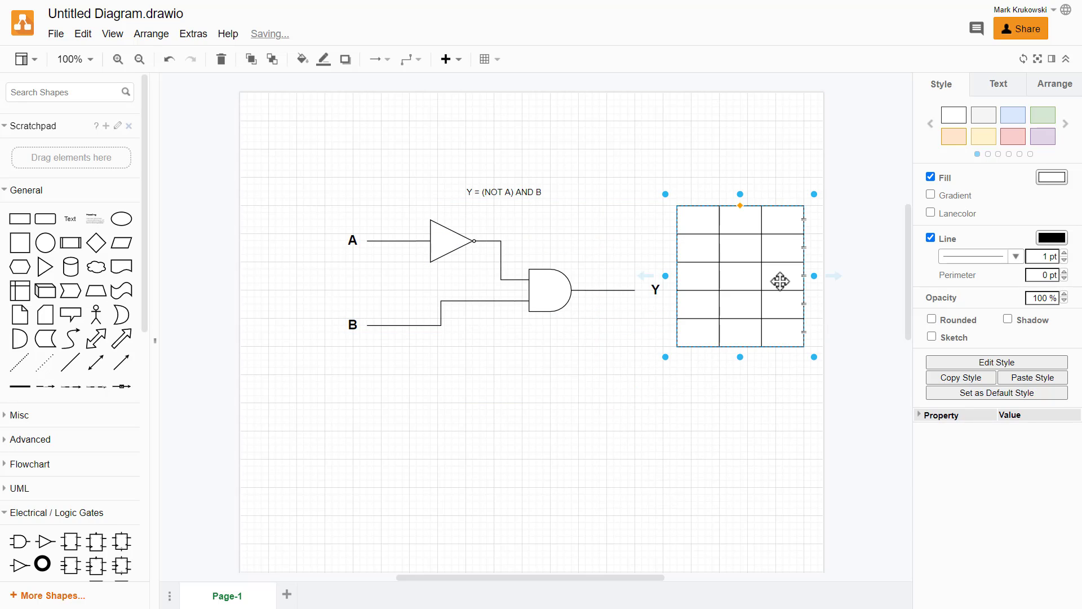
Enter the headers A, B and Y and give each header cell a light grey fill
{"action": "double_click", "coordinate": [698, 215]}
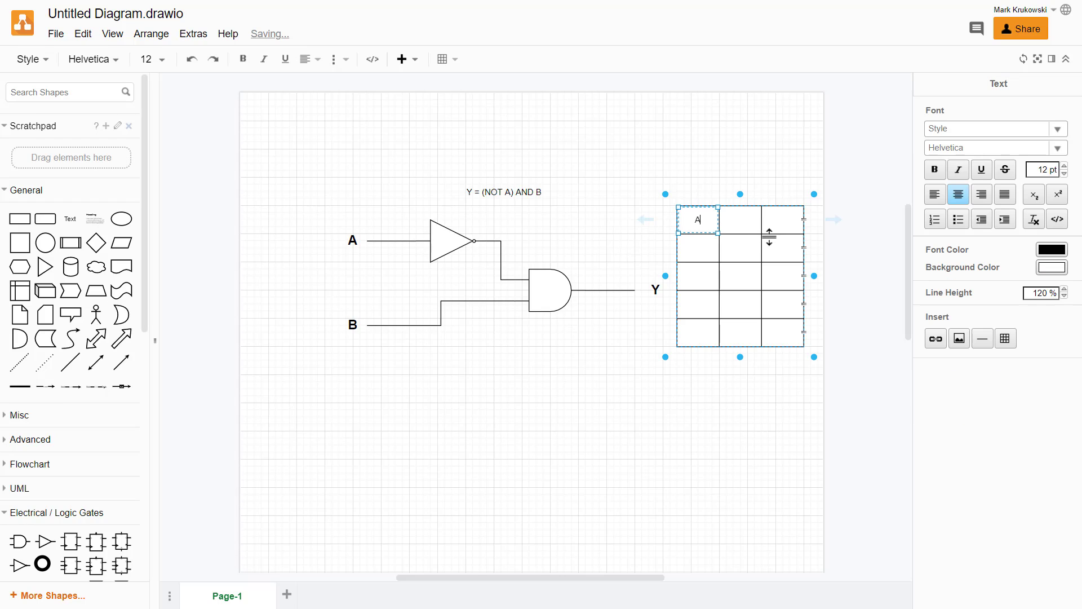
{"action": "double_click", "coordinate": [740, 216]}
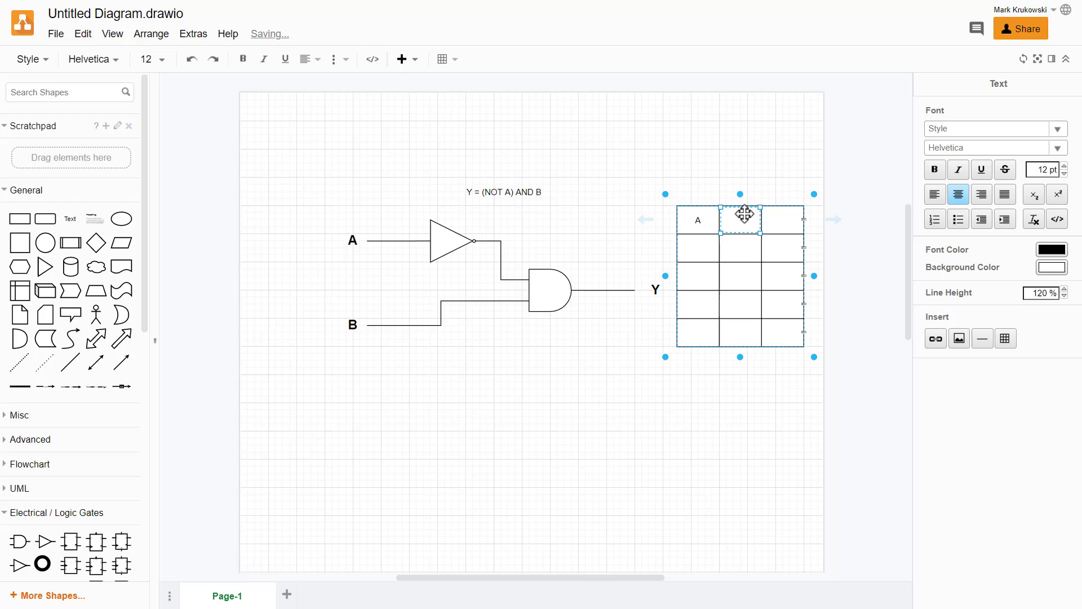
{"action": "double_click", "coordinate": [788, 216]}
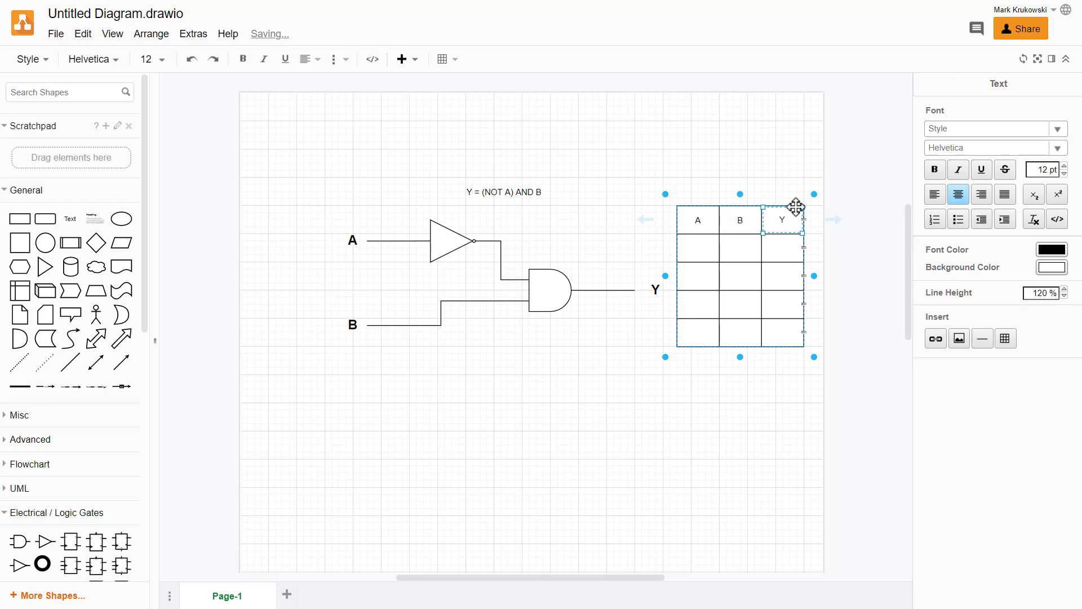
{"action": "left_click", "coordinate": [709, 225]}
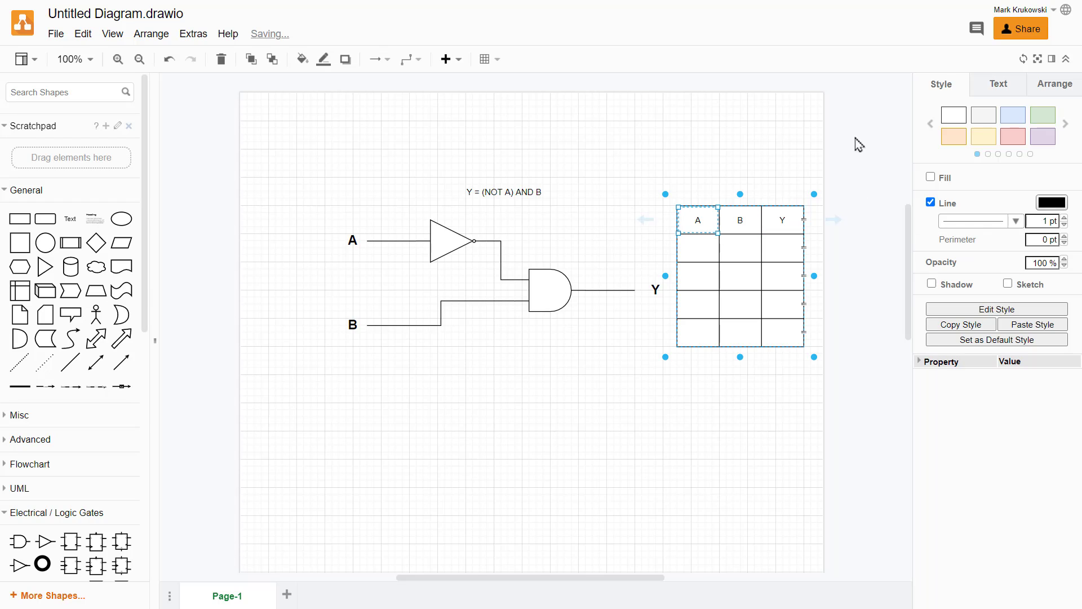
{"action": "left_click", "coordinate": [991, 120]}
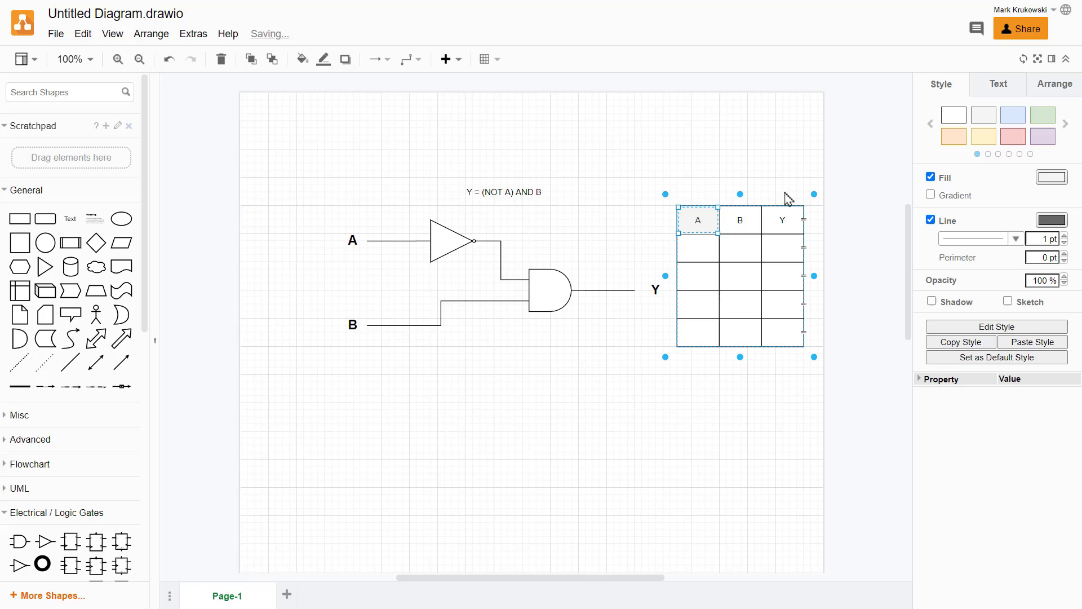
{"action": "left_click", "coordinate": [741, 217]}
{"action": "left_click", "coordinate": [983, 118]}
{"action": "key", "text": "Tab"}
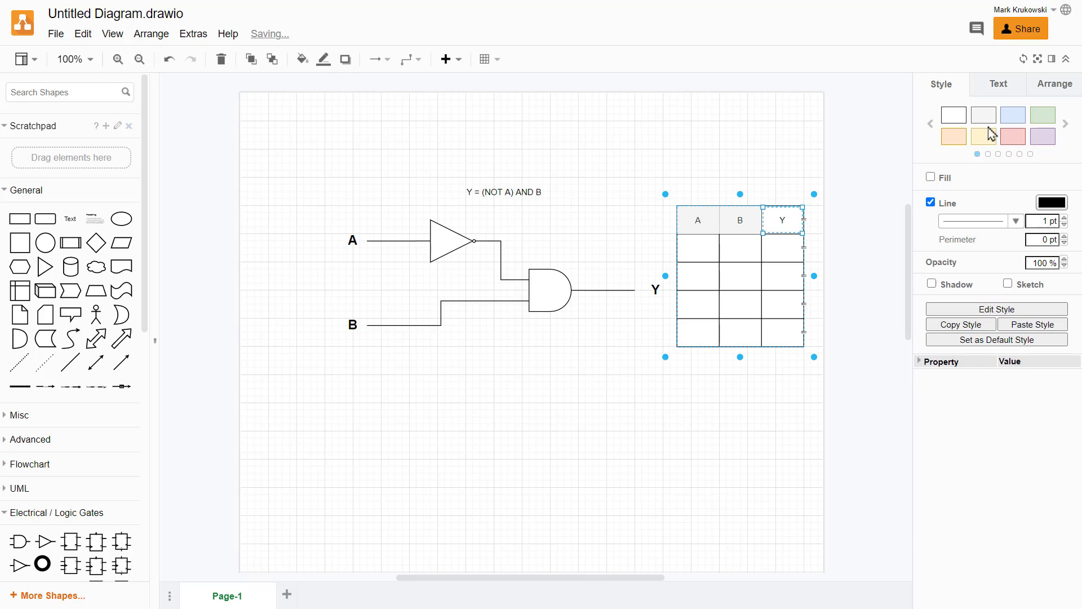
{"action": "left_click", "coordinate": [987, 120]}
Type the A and B input values into the four truth-table rows
{"action": "key", "text": "Tab"}
{"action": "type", "text": "1"}
{"action": "key", "text": "Tab"}
{"action": "type", "text": "1"}
{"action": "key", "text": "Tab"}
{"action": "key", "text": "Tab"}
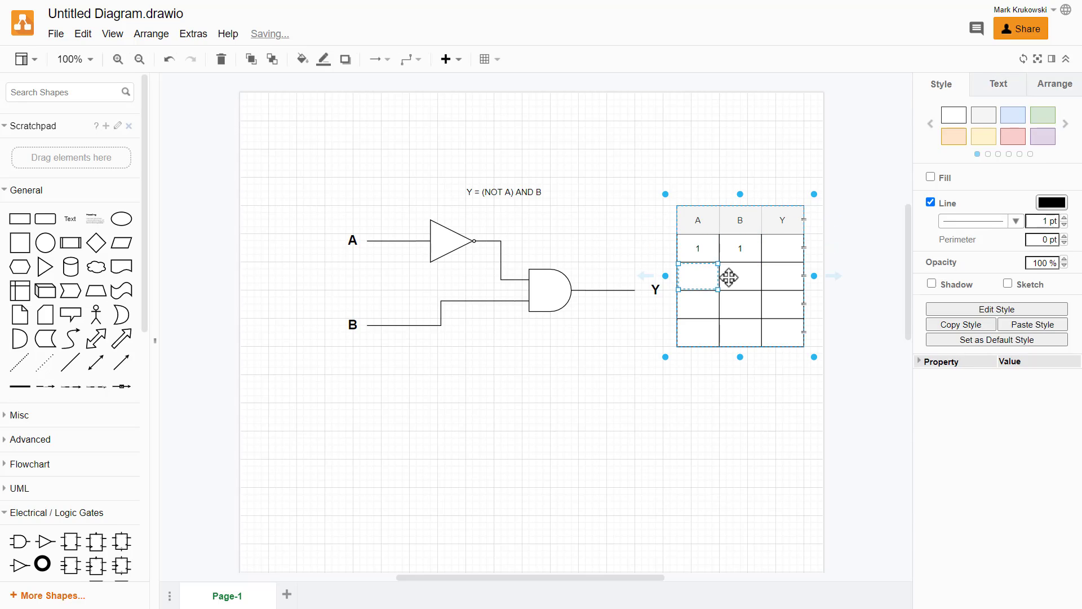
{"action": "type", "text": "1\t0\t\t0\t1\t\t0\t0"}
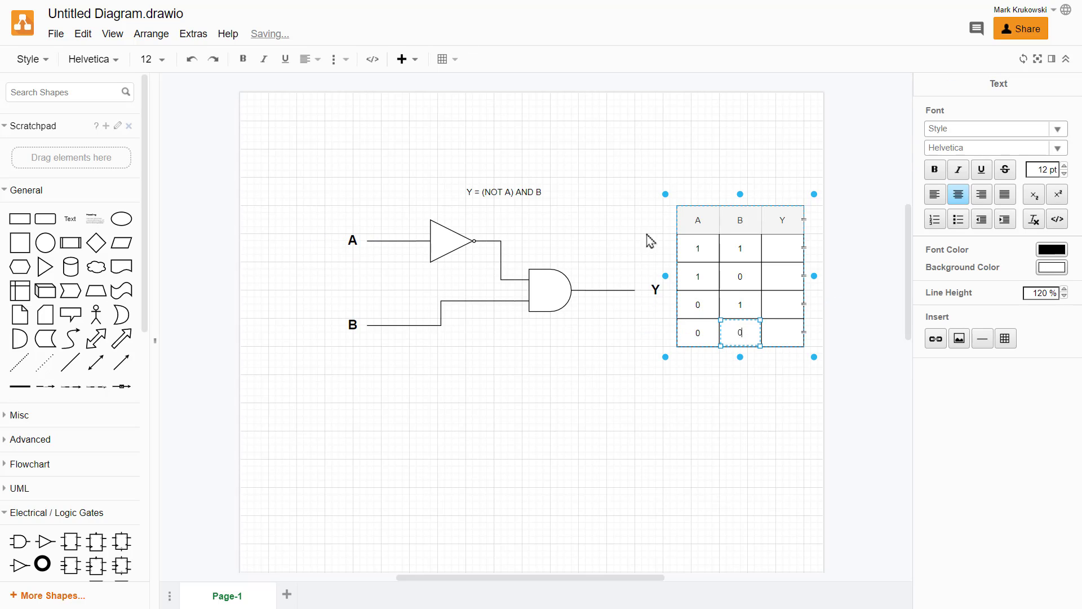
Fill the Y column with 0, 0, 1, 0 and select the whole 0 1 1 row
{"action": "left_click", "coordinate": [784, 248]}
{"action": "type", "text": "0"}
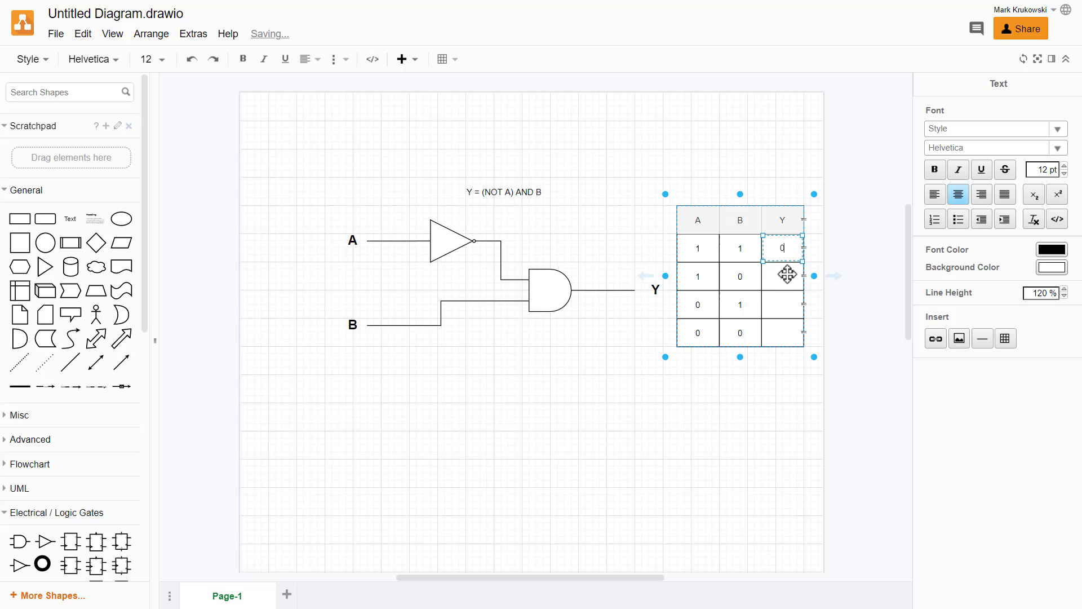
{"action": "left_click", "coordinate": [783, 275]}
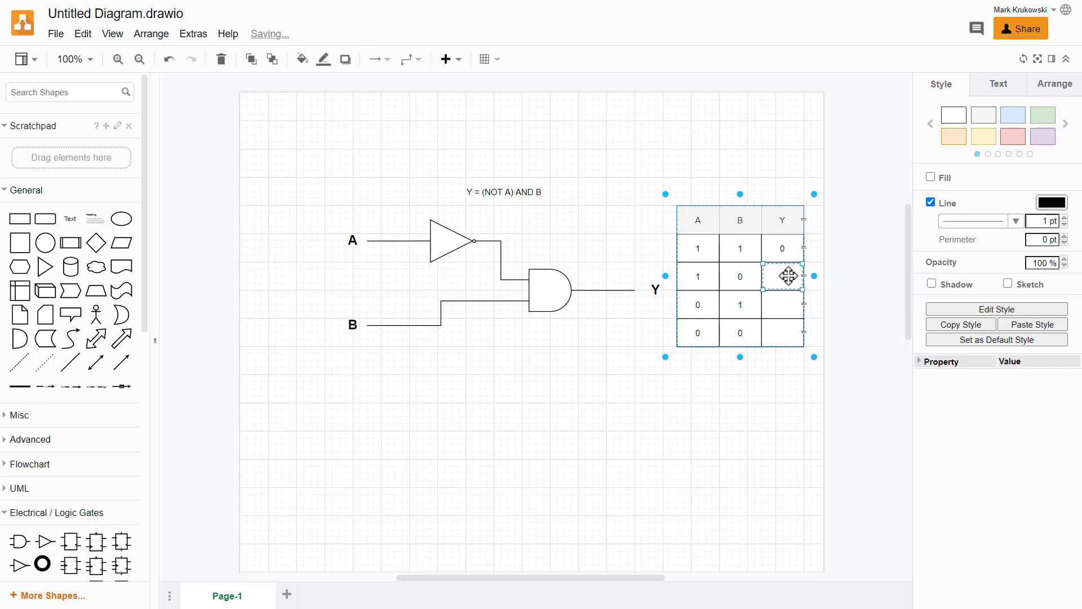
{"action": "type", "text": "0"}
{"action": "left_click", "coordinate": [784, 305]}
{"action": "type", "text": "1"}
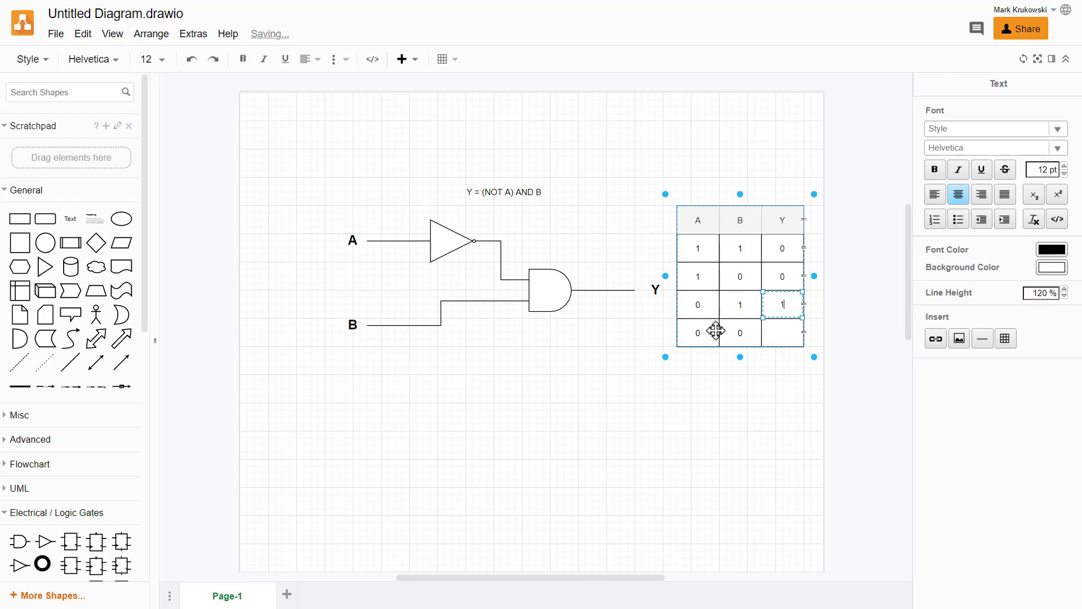
{"action": "left_click", "coordinate": [785, 332]}
{"action": "type", "text": "0"}
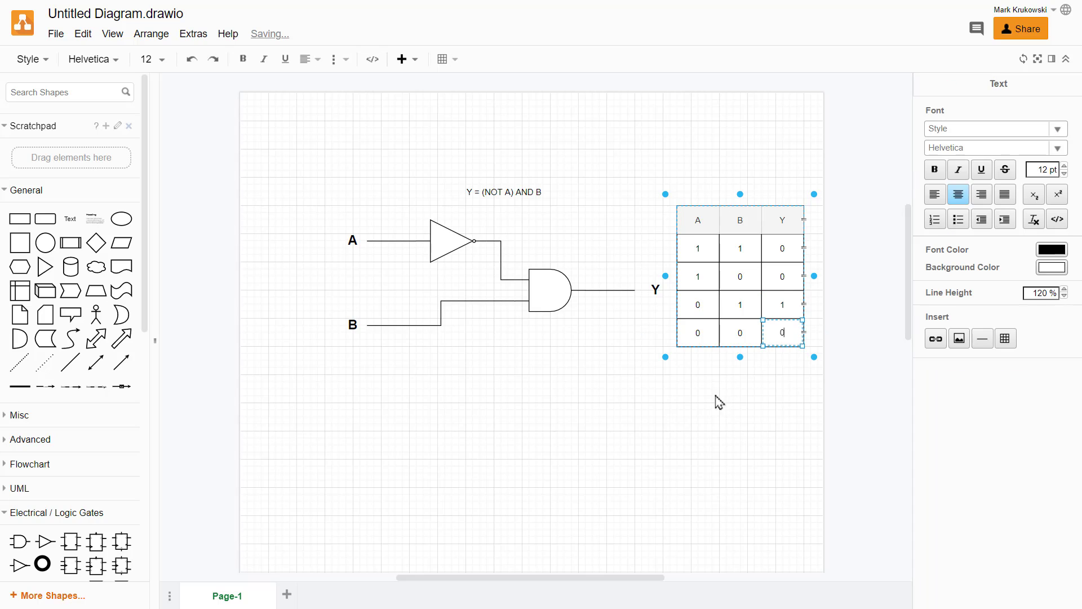
{"action": "left_click_drag", "start_coordinate": [780, 304], "coordinate": [700, 310]}
Shade the 0 1 1 row light green and make the Y cells of rows 1, 2 and 4 pink
{"action": "left_click", "coordinate": [1036, 121]}
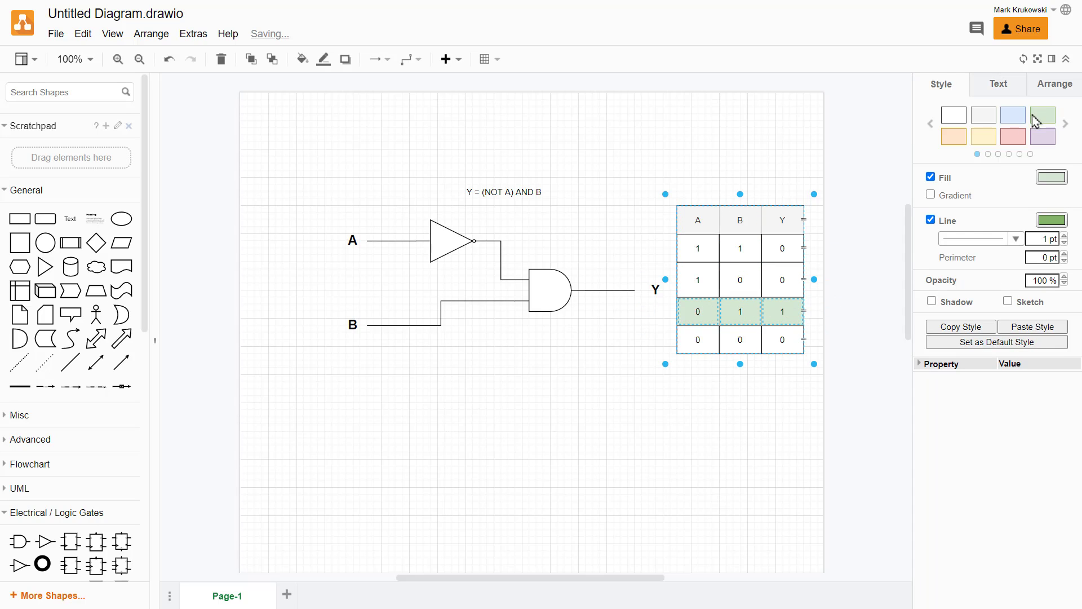
{"action": "left_click", "coordinate": [776, 339]}
{"action": "left_click", "coordinate": [1013, 136]}
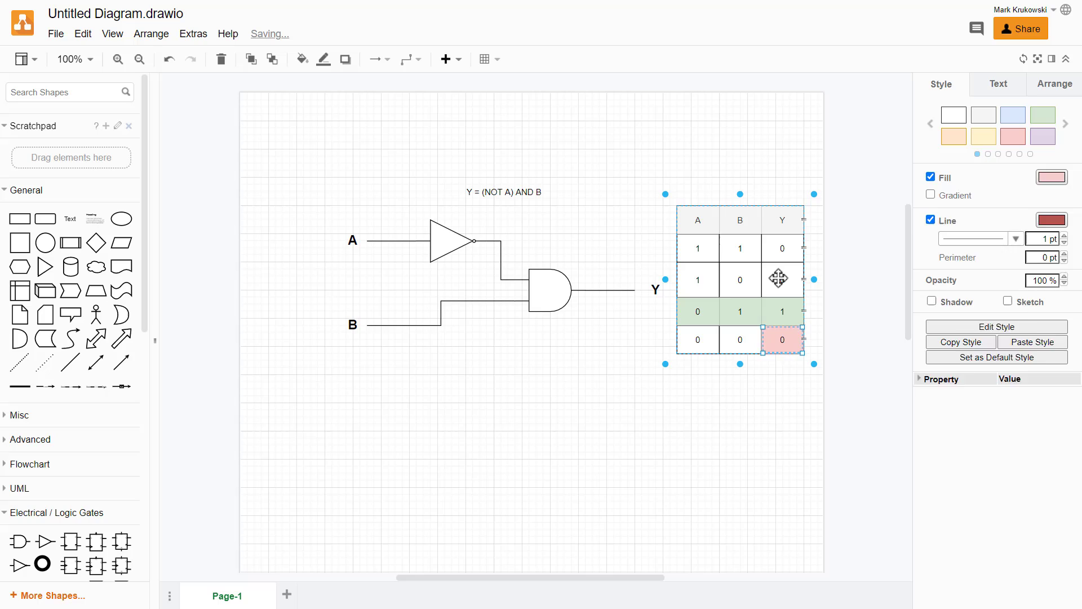
{"action": "left_click", "coordinate": [778, 278]}
{"action": "key", "text": "ctrl+shift+v"}
{"action": "left_click", "coordinate": [775, 244]}
{"action": "key", "text": "ctrl+shift+v"}
Make the A, B, Y headers bold at 23 pt and move the equation label above the table
{"action": "left_click_drag", "start_coordinate": [788, 213], "coordinate": [693, 214]}
{"action": "left_click", "coordinate": [994, 85]}
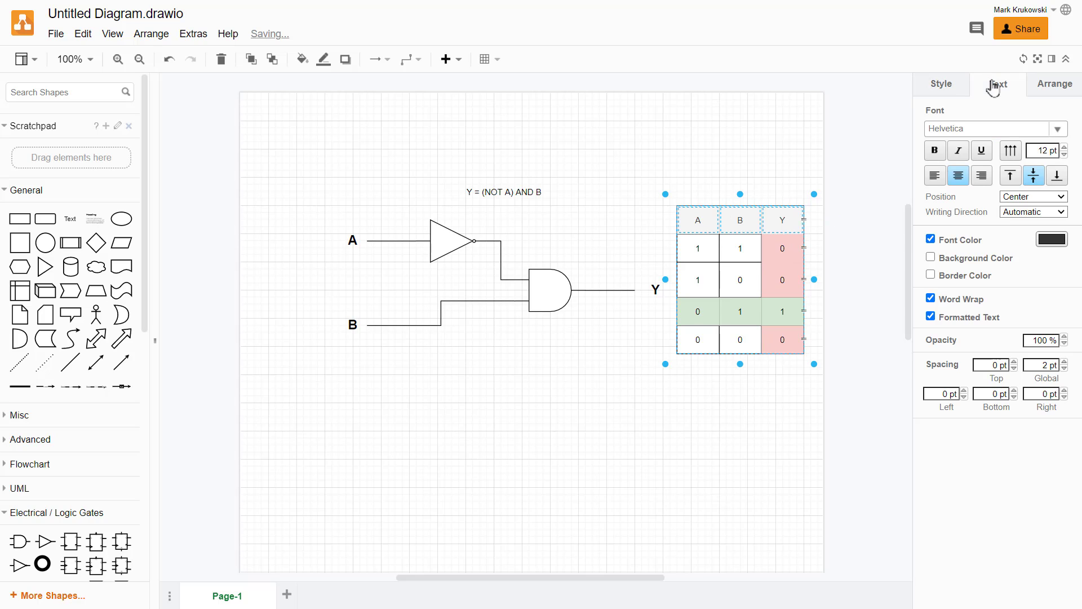
{"action": "left_click", "coordinate": [941, 153]}
{"action": "left_click", "coordinate": [1065, 148]}
{"action": "left_click", "coordinate": [1065, 148]}
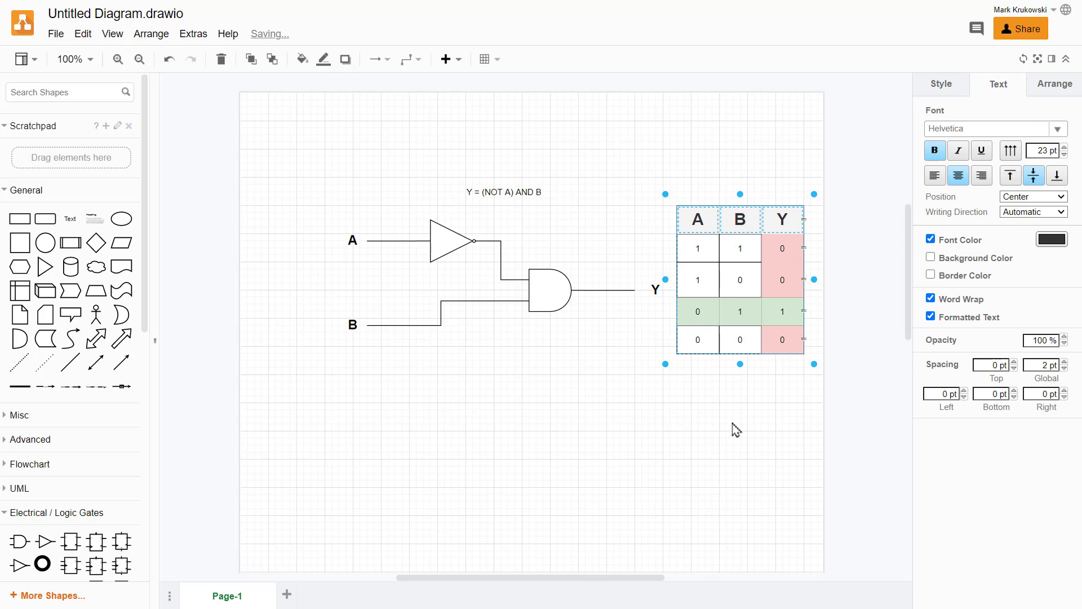
{"action": "left_click", "coordinate": [734, 430]}
{"action": "left_click", "coordinate": [575, 181]}
{"action": "left_click_drag", "start_coordinate": [575, 181], "coordinate": [767, 185]}
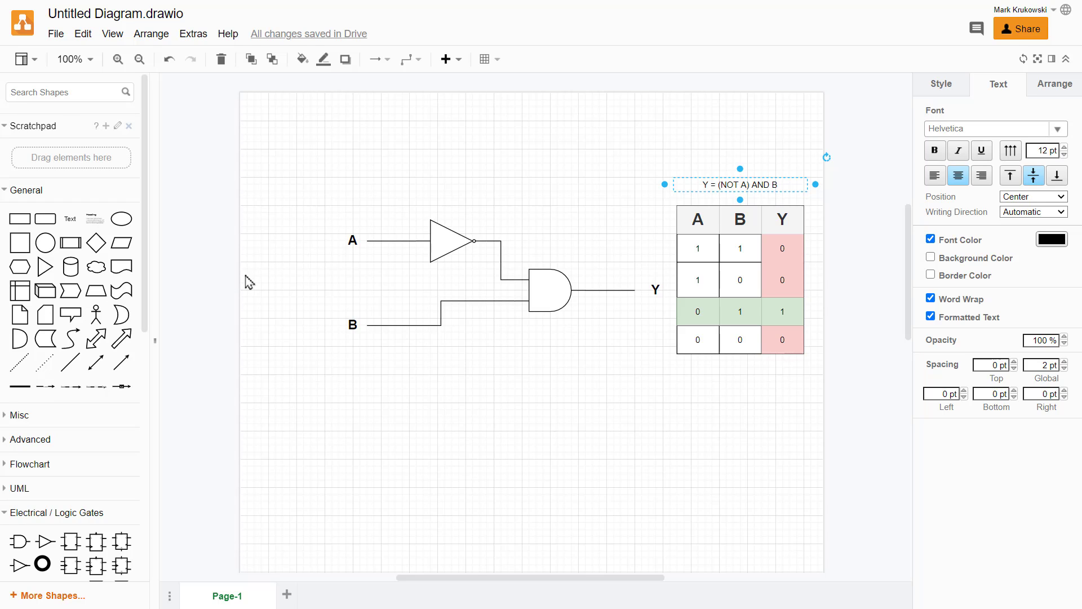
Turn off the Grid in the View menu and deselect the equation label
{"action": "left_click", "coordinate": [113, 35]}
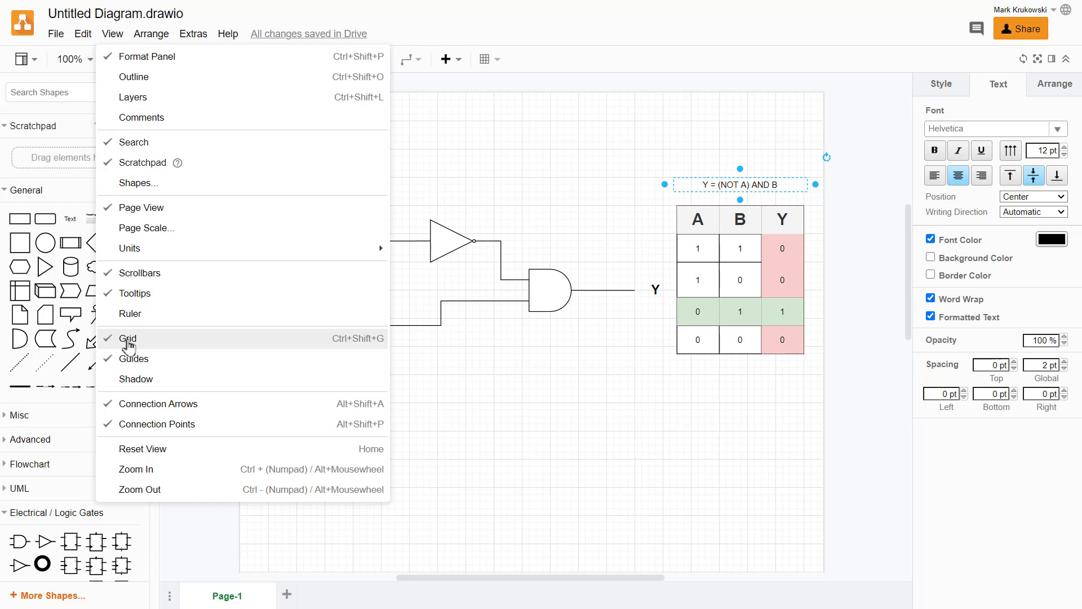
{"action": "left_click", "coordinate": [133, 339]}
{"action": "left_click", "coordinate": [607, 402]}
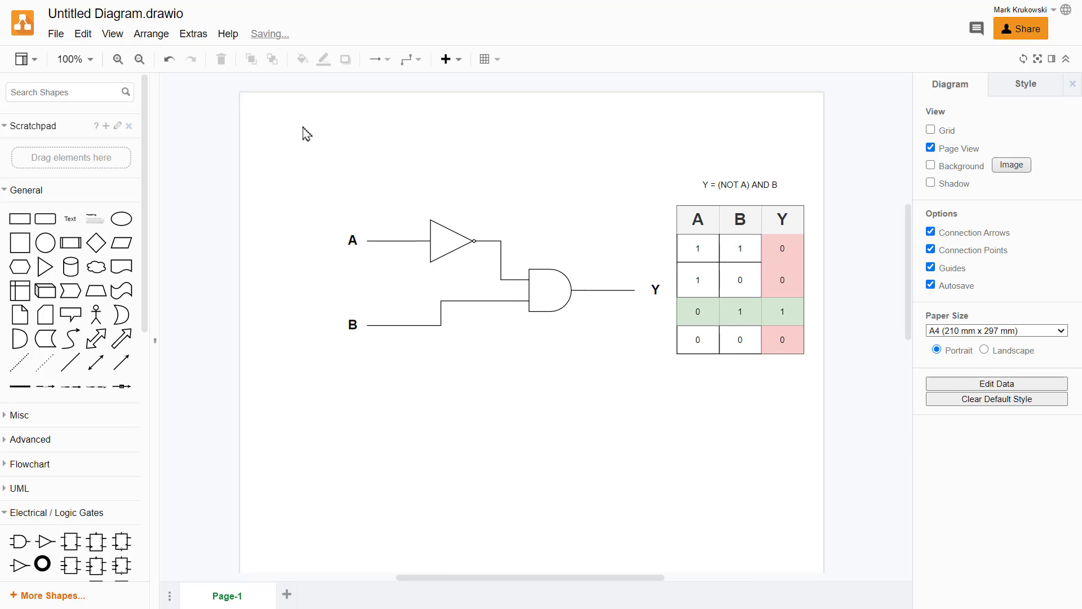
Shift the whole diagram lower-left, then export a transparent-background PNG and download Untitled Diagram.png
{"action": "left_click_drag", "start_coordinate": [299, 123], "coordinate": [828, 411]}
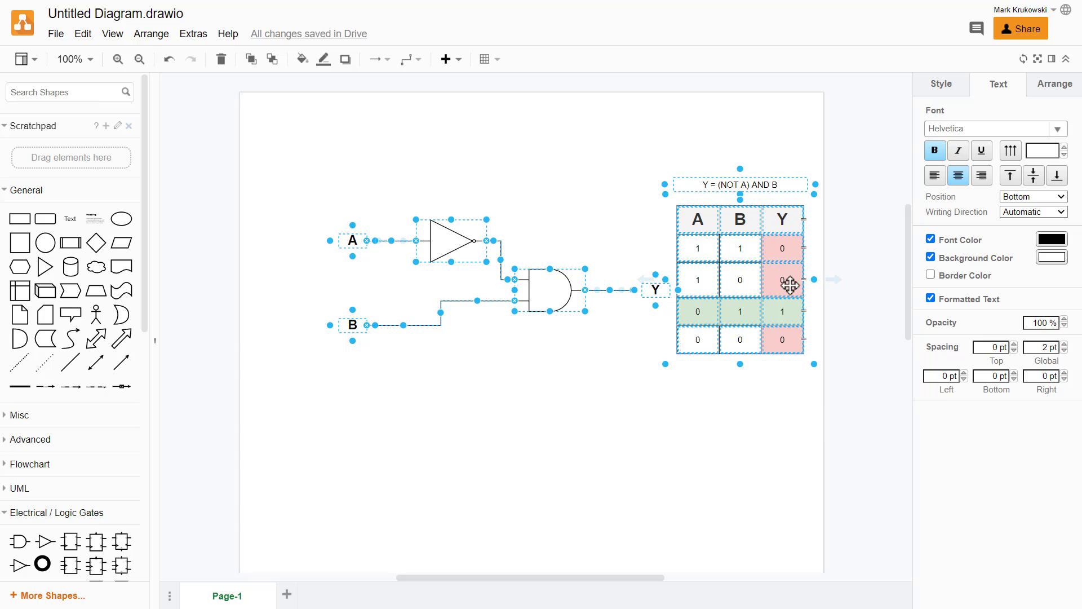
{"action": "left_click_drag", "start_coordinate": [788, 283], "coordinate": [738, 315]}
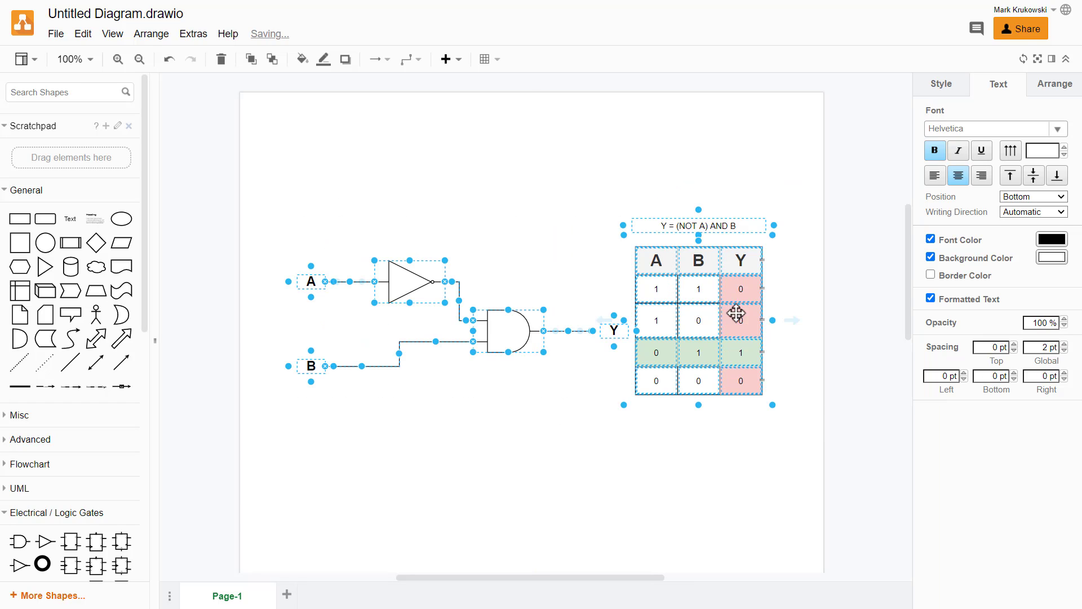
{"action": "left_click", "coordinate": [58, 35]}
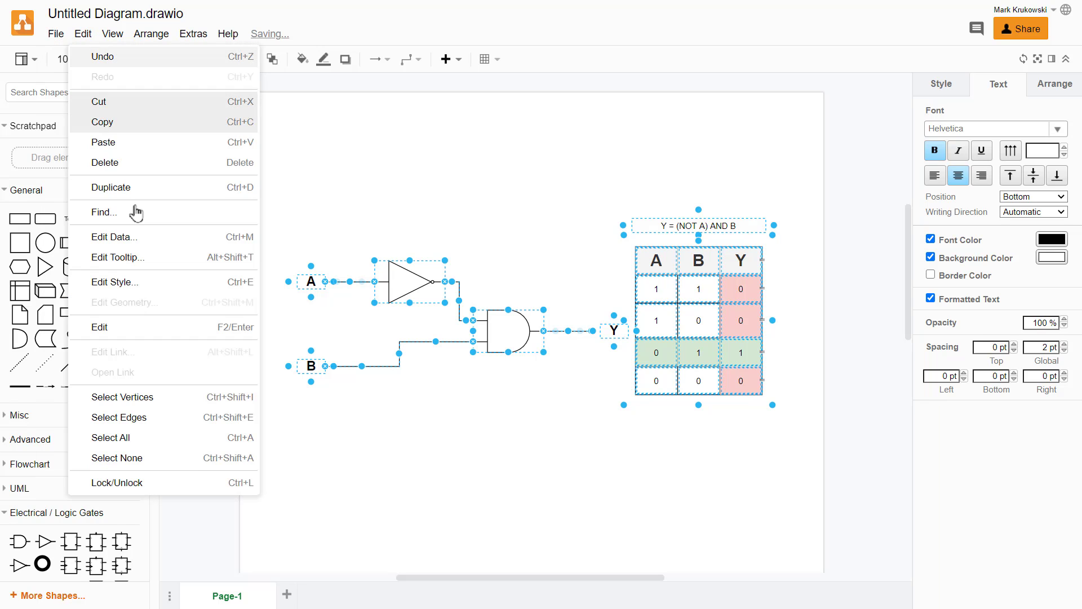
{"action": "mouse_move", "coordinate": [96, 287]}
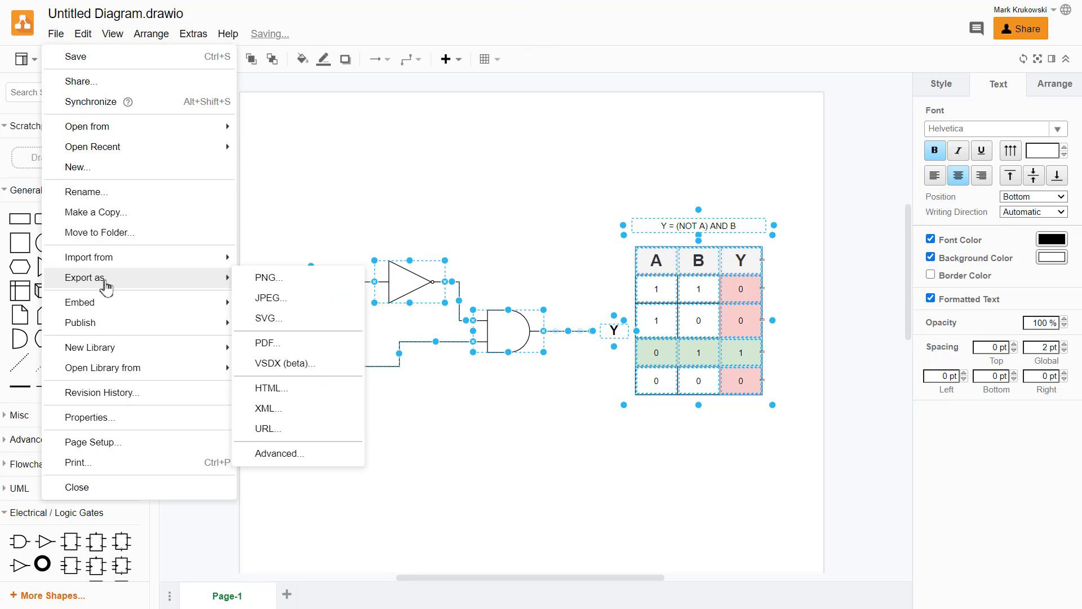
{"action": "left_click", "coordinate": [267, 283]}
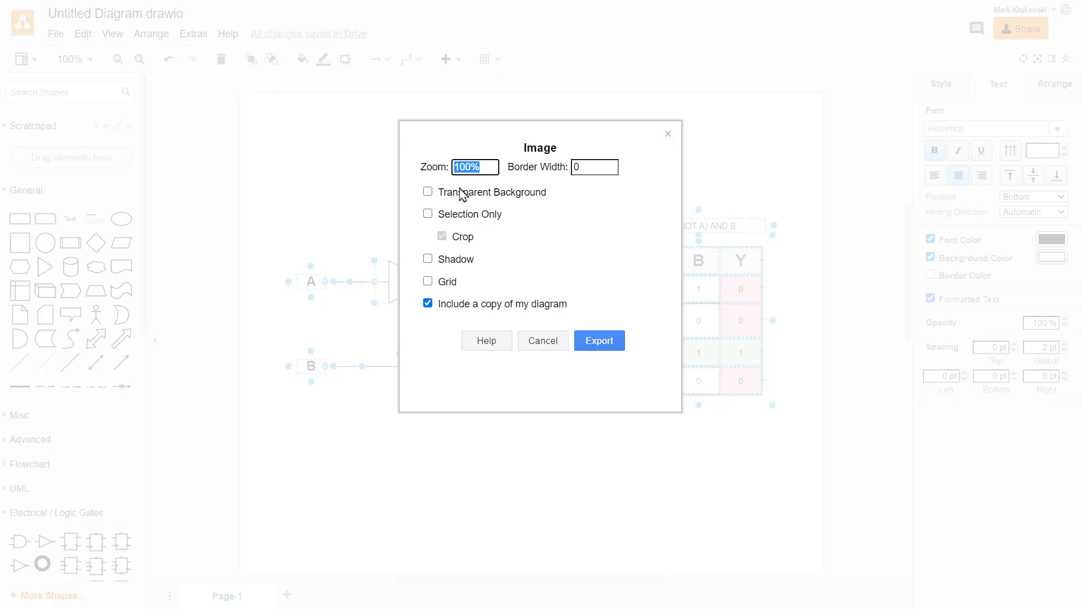
{"action": "left_click", "coordinate": [428, 193]}
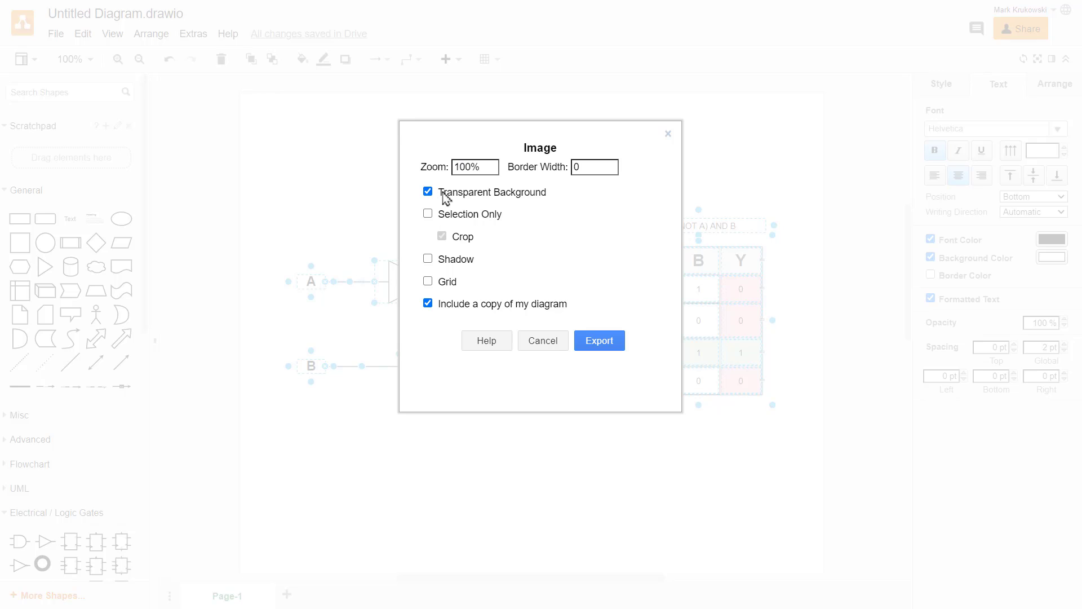
{"action": "left_click", "coordinate": [600, 338]}
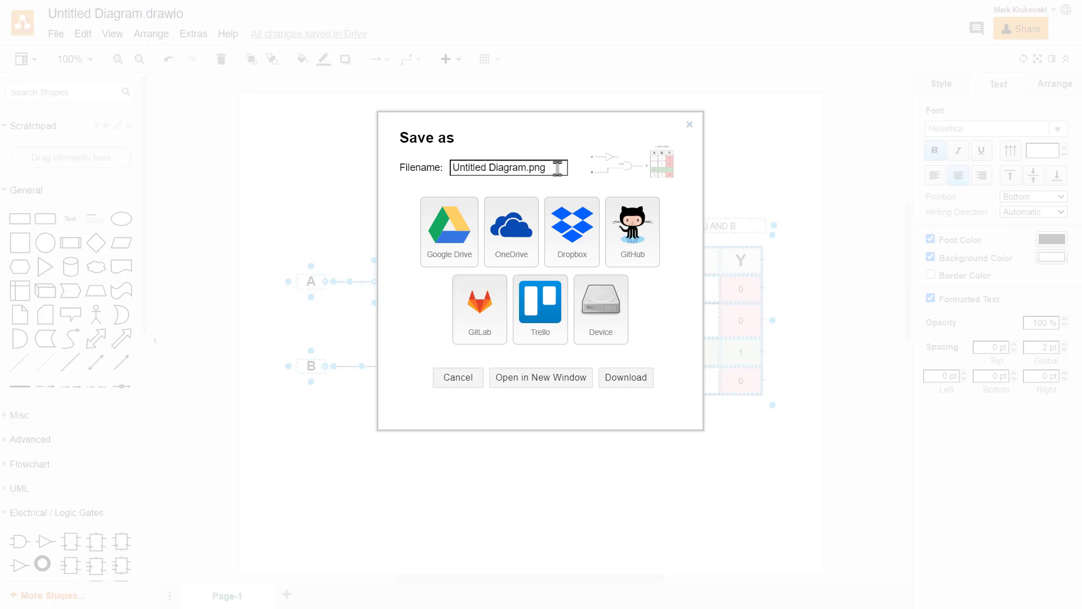
{"action": "left_click", "coordinate": [622, 377]}
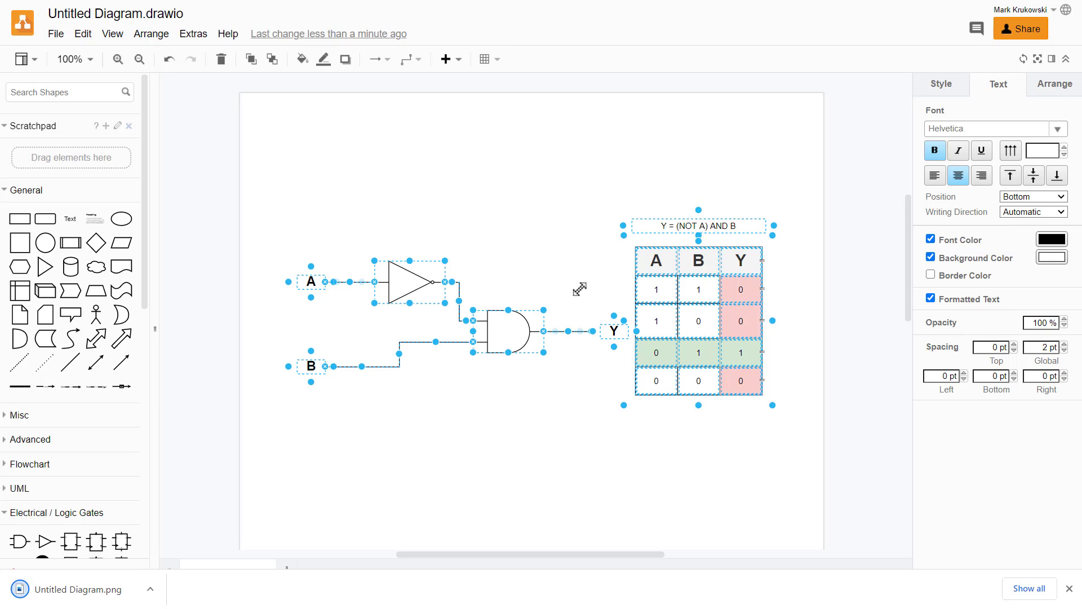
Open Untitled Diagram.png from the browser download bar to view it in Photos
{"action": "left_click", "coordinate": [81, 592]}
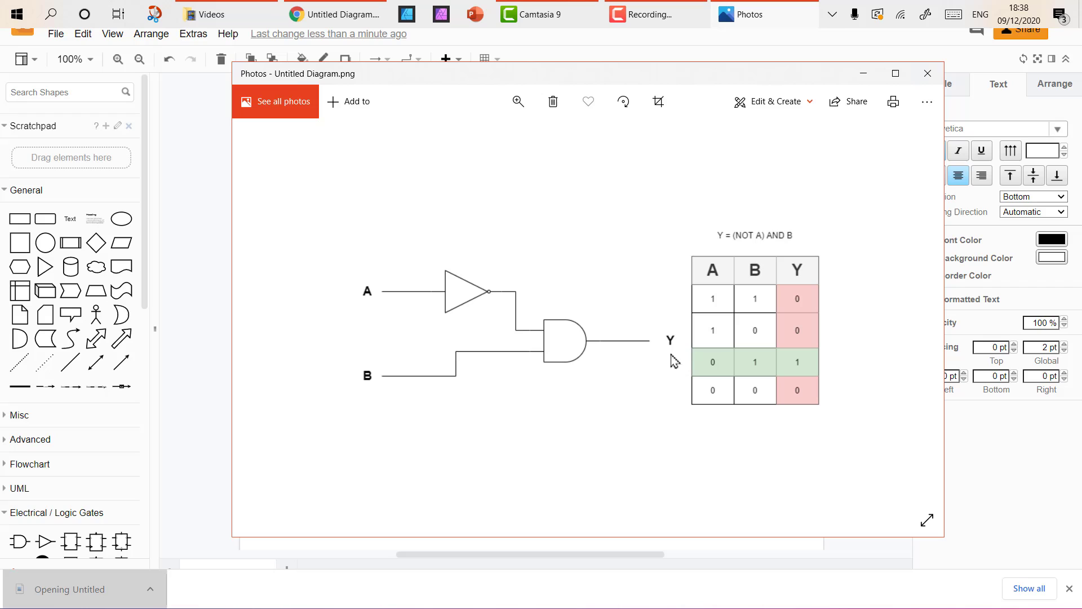